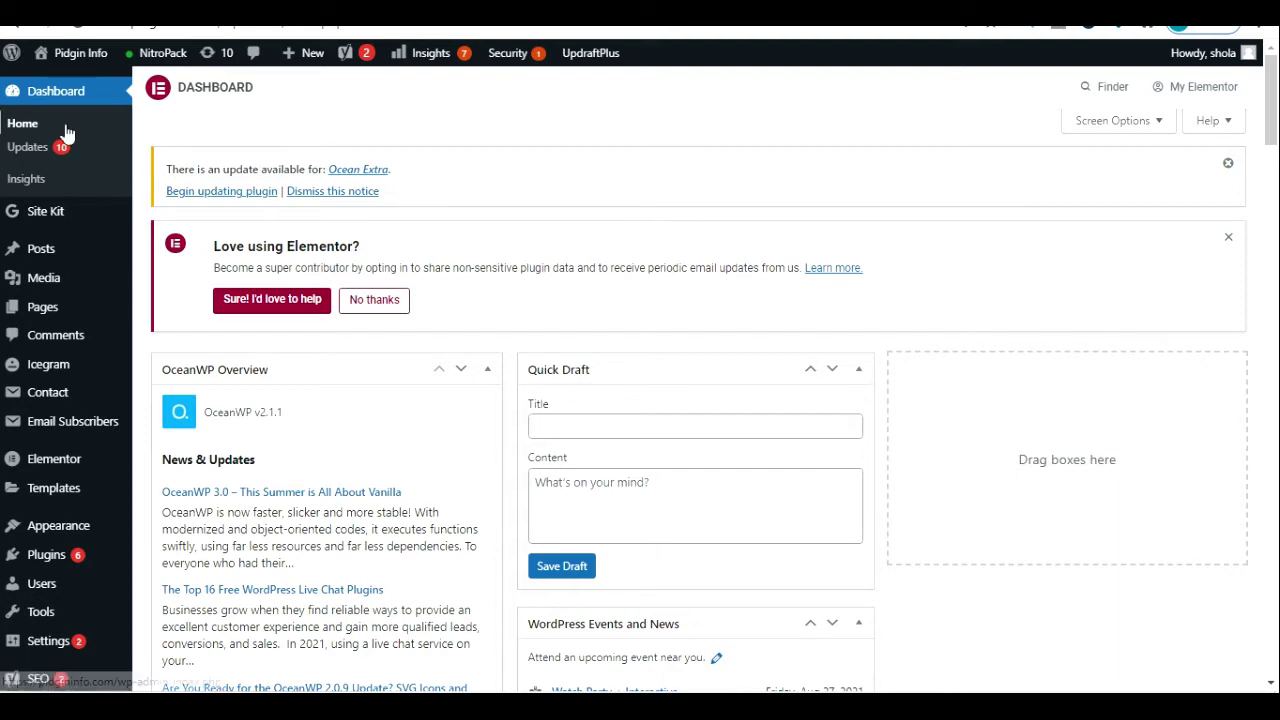
- Open the Posts list and scroll down to the Menopause – 7 Plants to Enjoy your Menopause post
{"action": "mouse_move", "coordinate": [48, 257]}
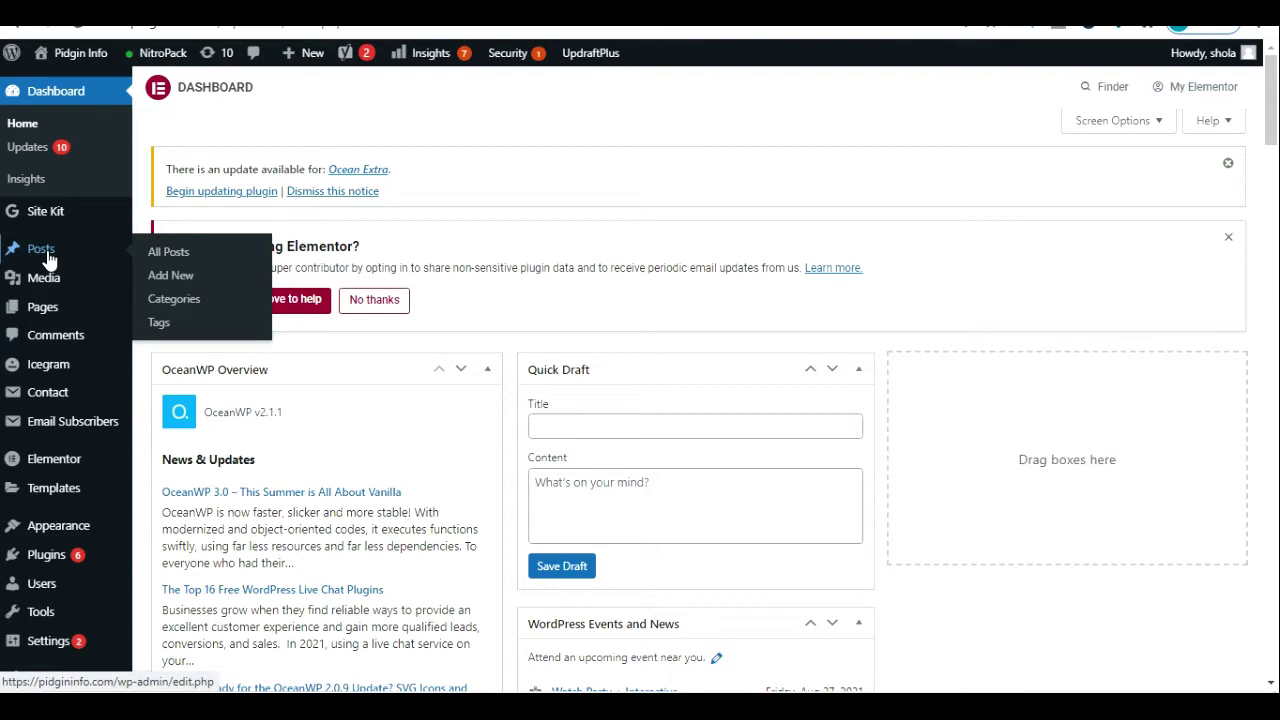
{"action": "left_click", "coordinate": [48, 258]}
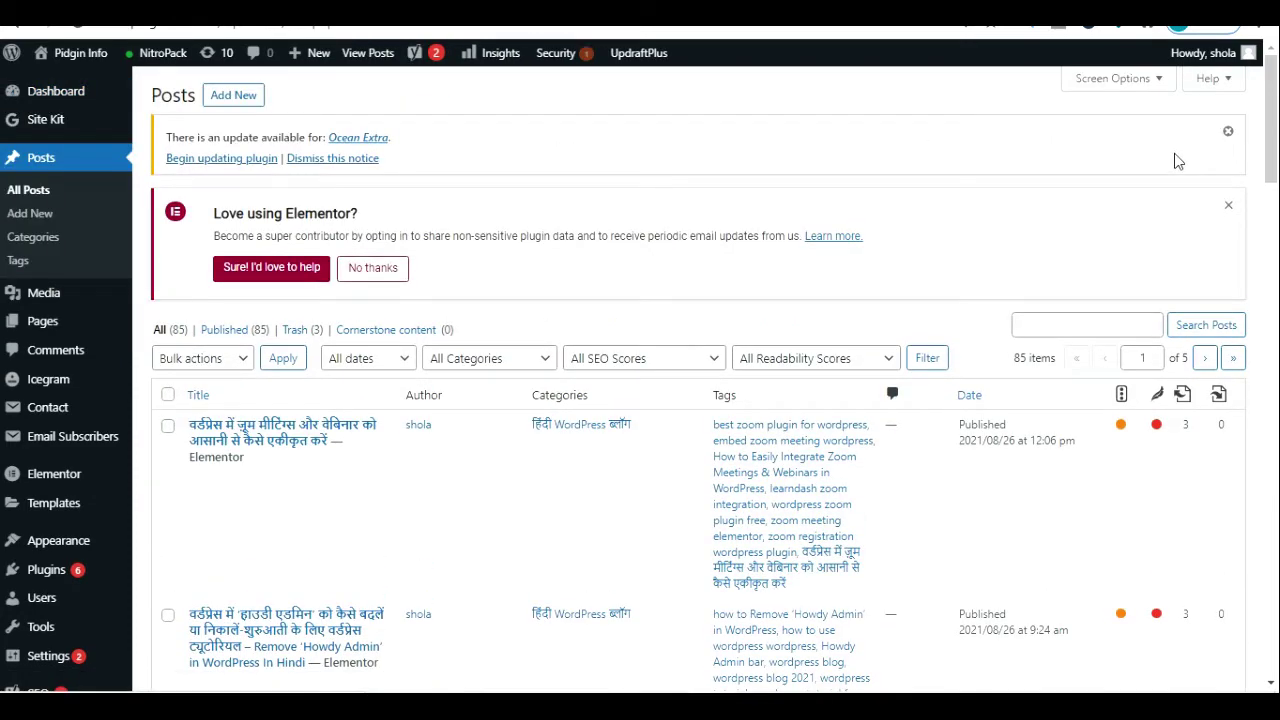
{"action": "scroll", "coordinate": [1177, 161], "scroll_direction": "down", "scroll_amount": 6}
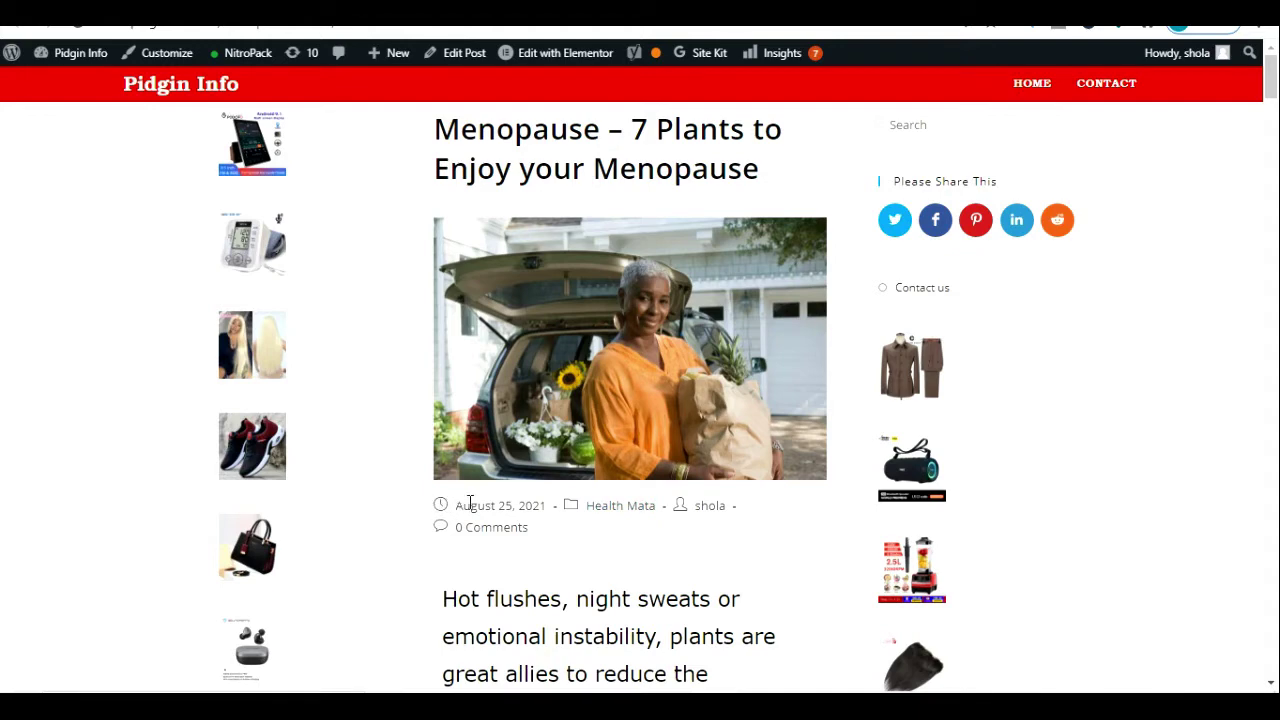
- Highlight the post's date, category, author and comments line, then return to the admin Posts list
{"action": "left_click_drag", "start_coordinate": [470, 503], "coordinate": [534, 537]}
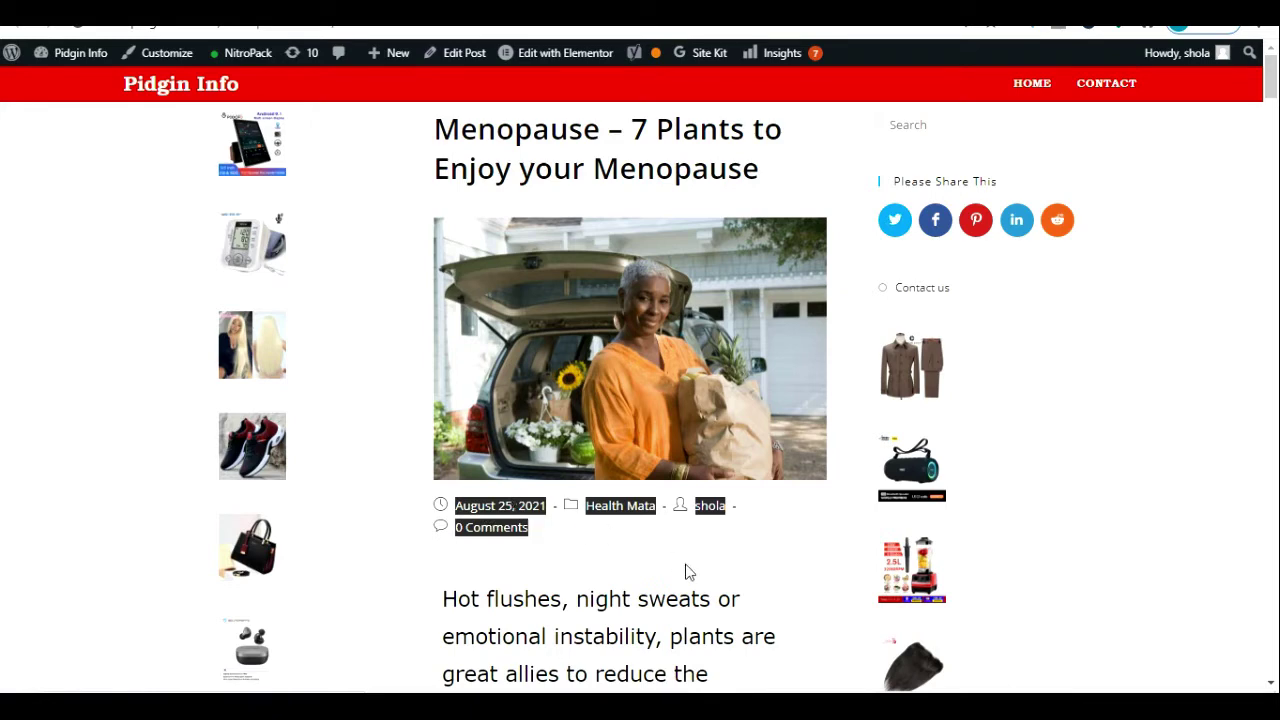
{"action": "left_click", "coordinate": [774, 557]}
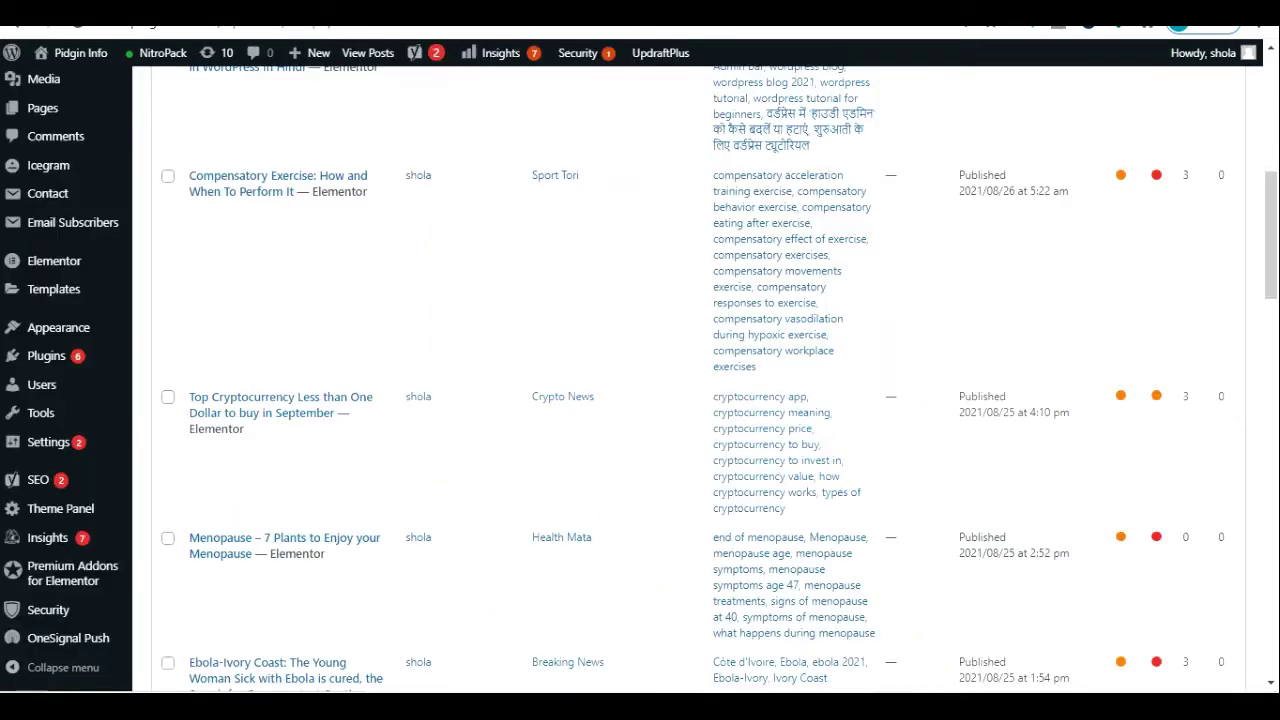
- Launch the Customizer from Appearance to preview the OceanWP homepage
{"action": "mouse_move", "coordinate": [97, 343]}
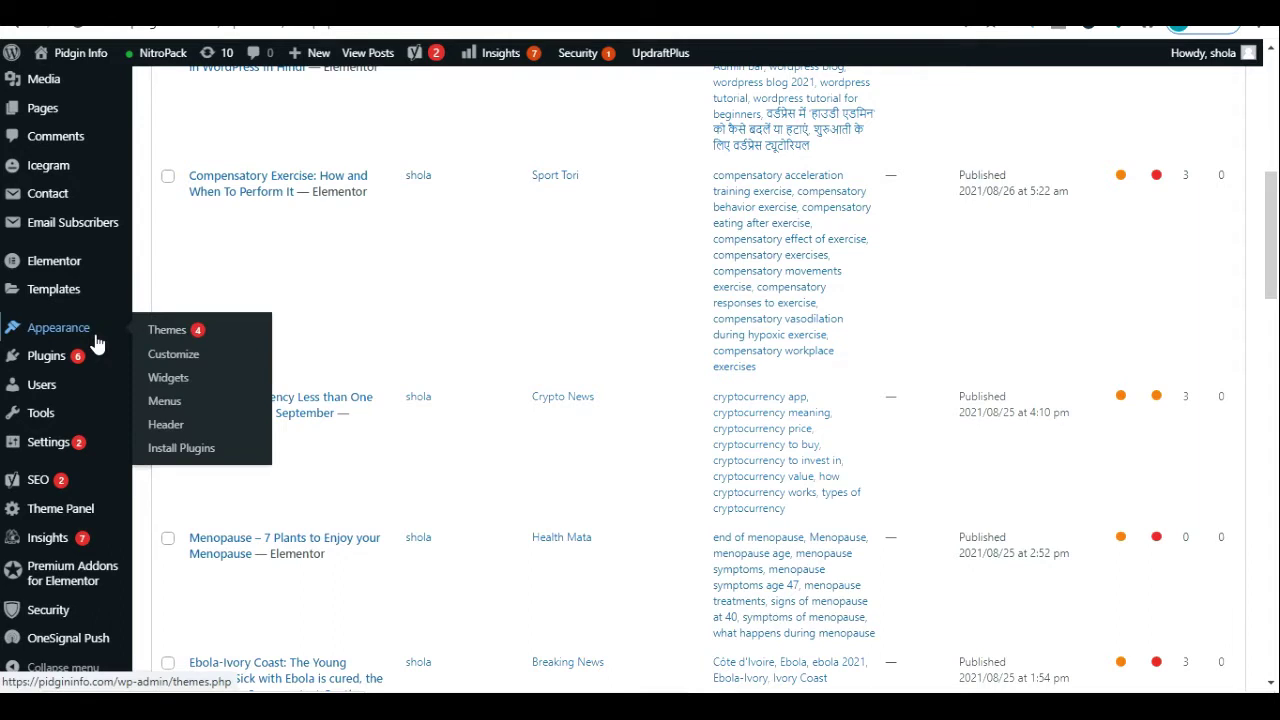
{"action": "left_click", "coordinate": [170, 358]}
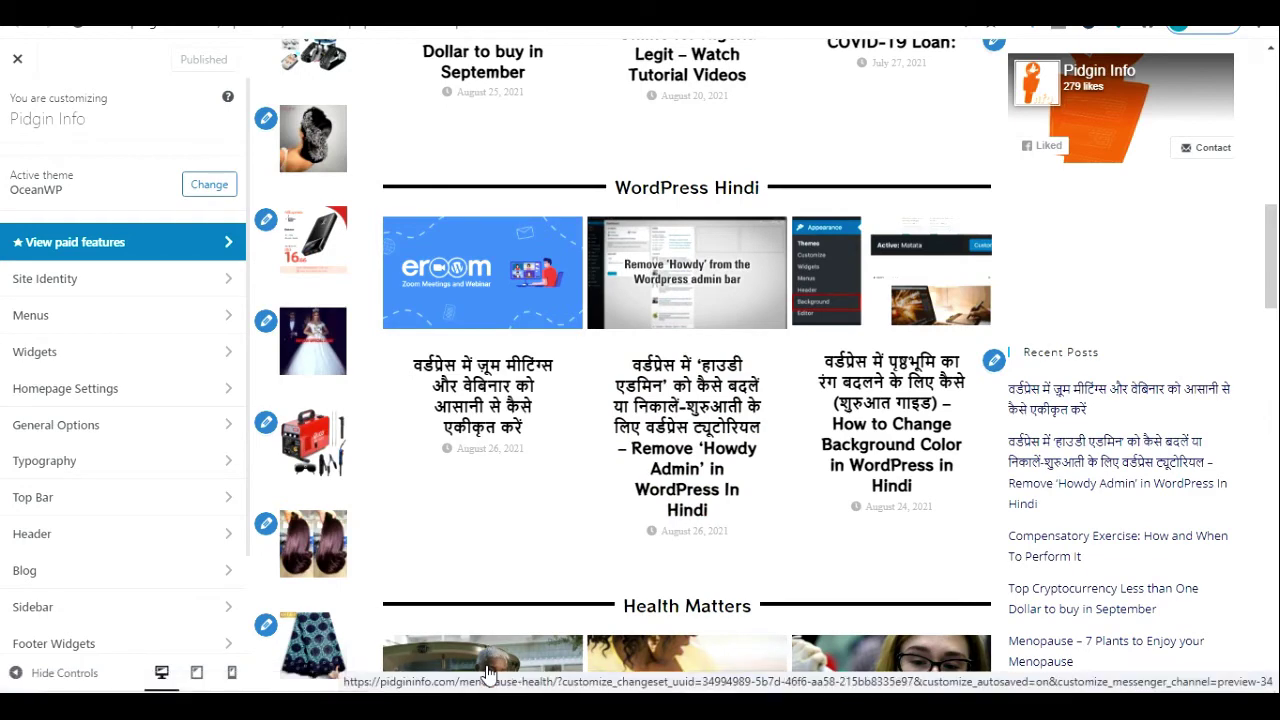
- Preview the Menopause post and scroll to its August 25, 2021 Health Mata meta line
{"action": "left_click", "coordinate": [487, 668]}
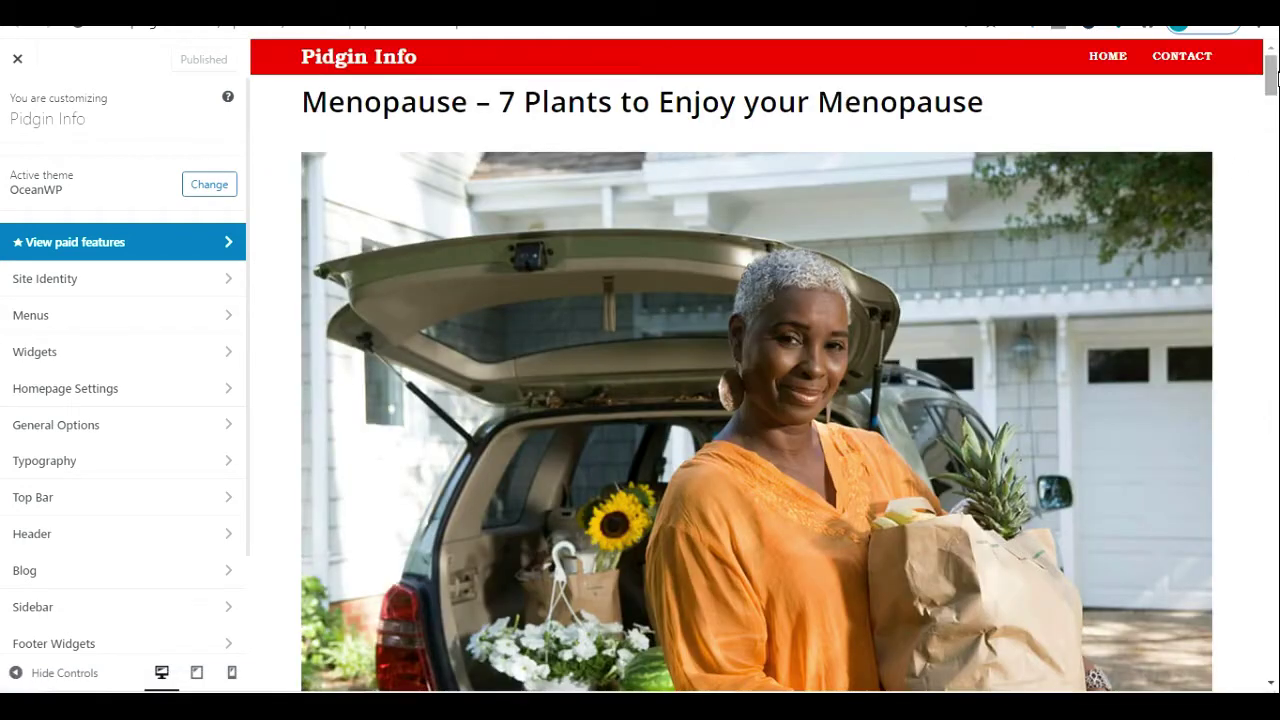
{"action": "left_click_drag", "start_coordinate": [1272, 77], "coordinate": [1276, 80]}
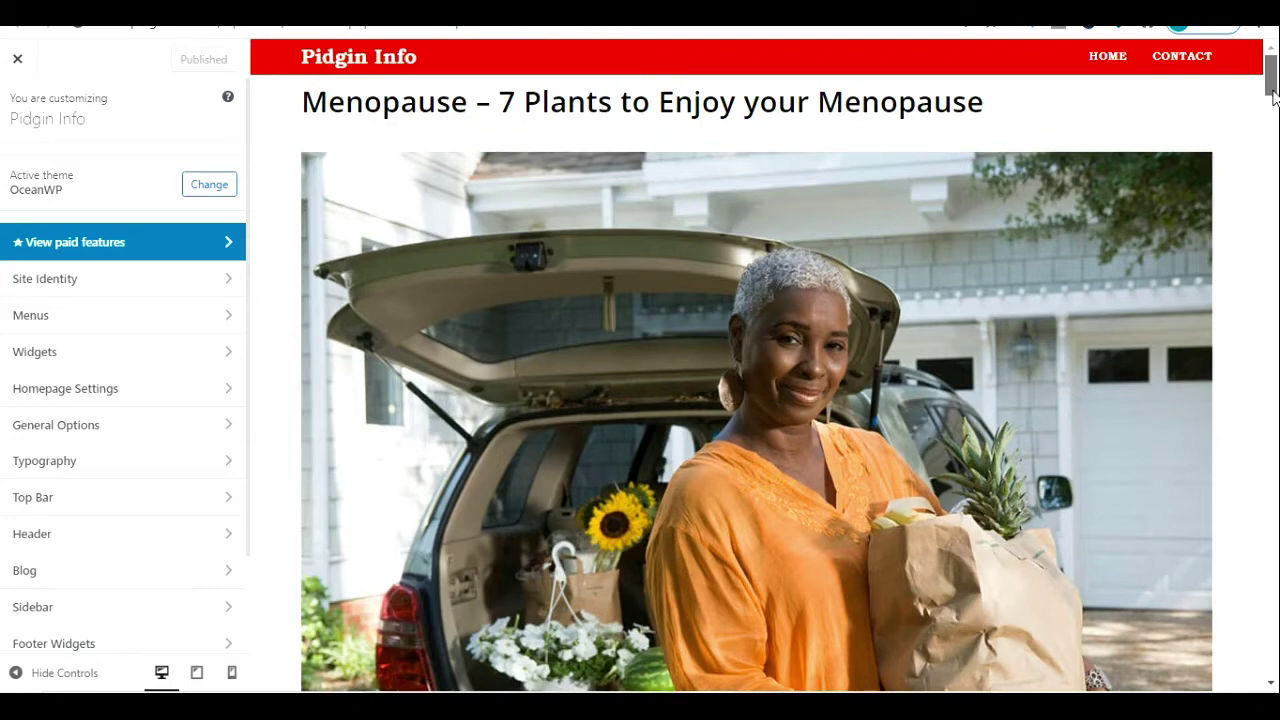
{"action": "left_click_drag", "start_coordinate": [1274, 92], "coordinate": [1274, 115]}
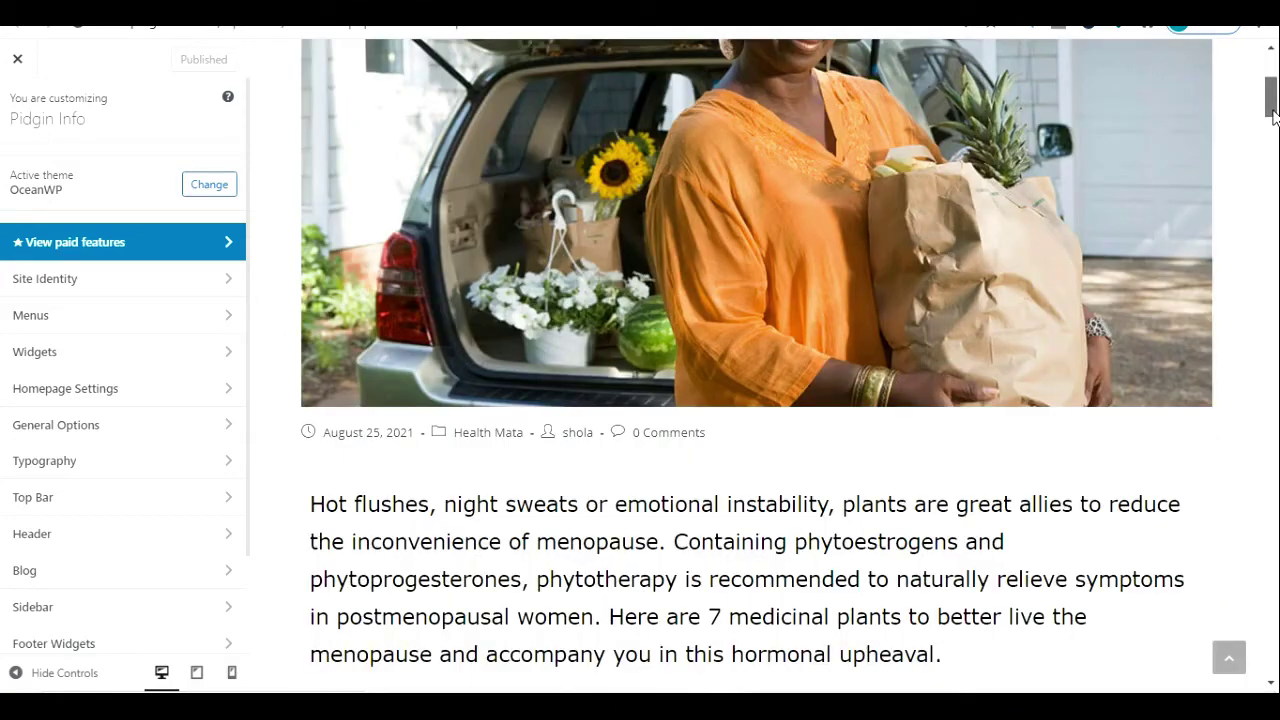
{"action": "scroll", "coordinate": [340, 335], "scroll_direction": "down", "scroll_amount": 1}
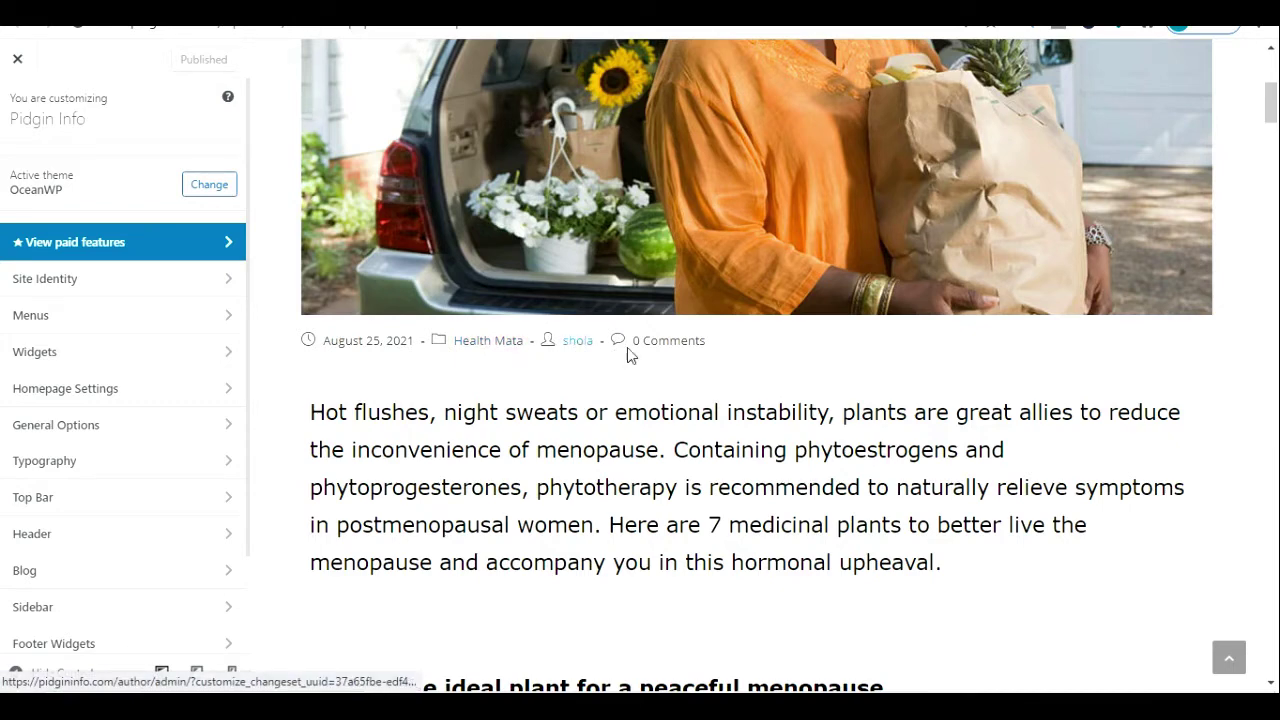
{"action": "mouse_move", "coordinate": [414, 341]}
{"action": "left_mouse_down"}
{"action": "mouse_move", "coordinate": [340, 336]}
{"action": "mouse_move", "coordinate": [597, 314]}
{"action": "mouse_move", "coordinate": [700, 337]}
{"action": "left_mouse_up"}
{"action": "left_click", "coordinate": [680, 352]}
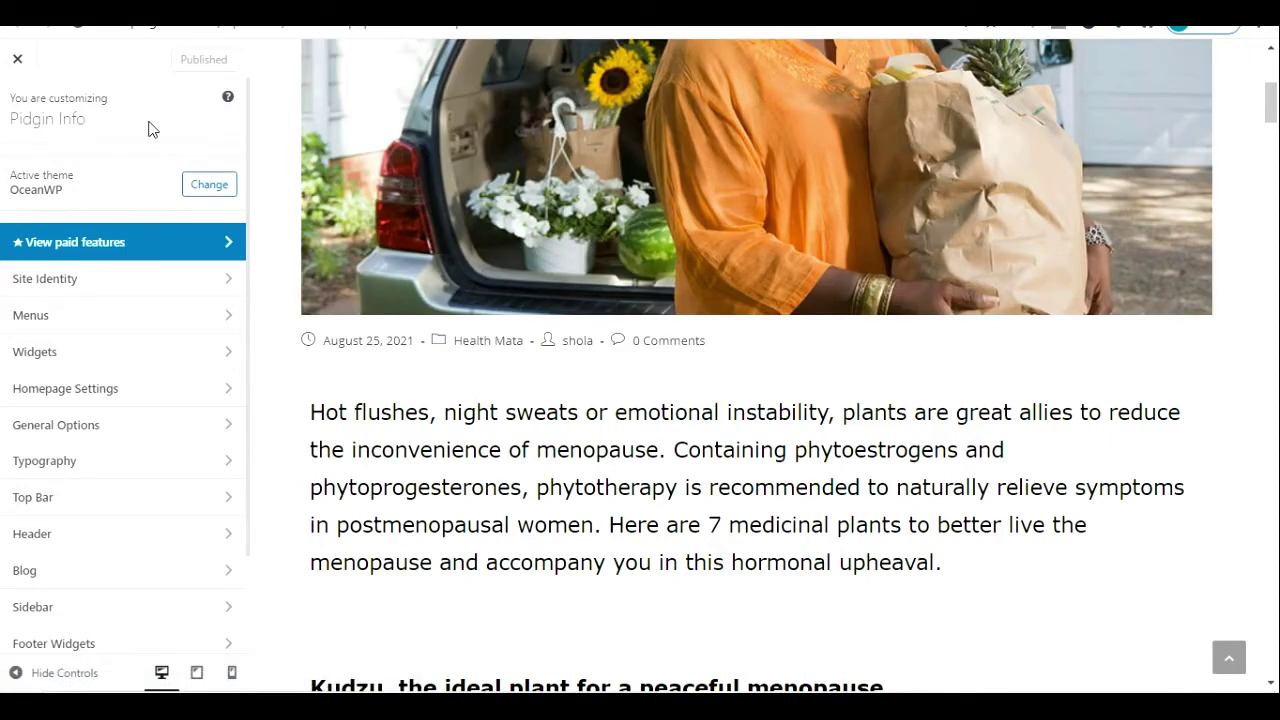
{"action": "scroll", "coordinate": [148, 128], "scroll_direction": "down", "scroll_amount": 1}
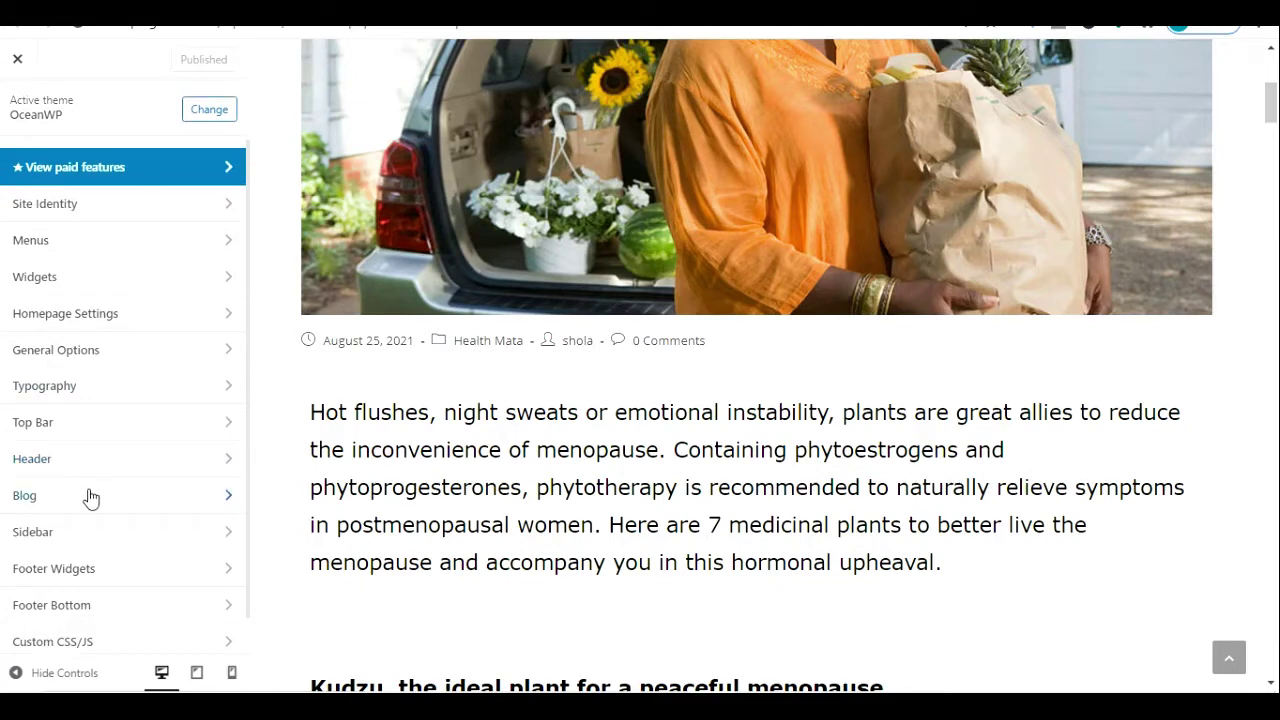
- Navigate to Blog › Single Post in the Customizer sidebar
{"action": "left_click", "coordinate": [57, 500]}
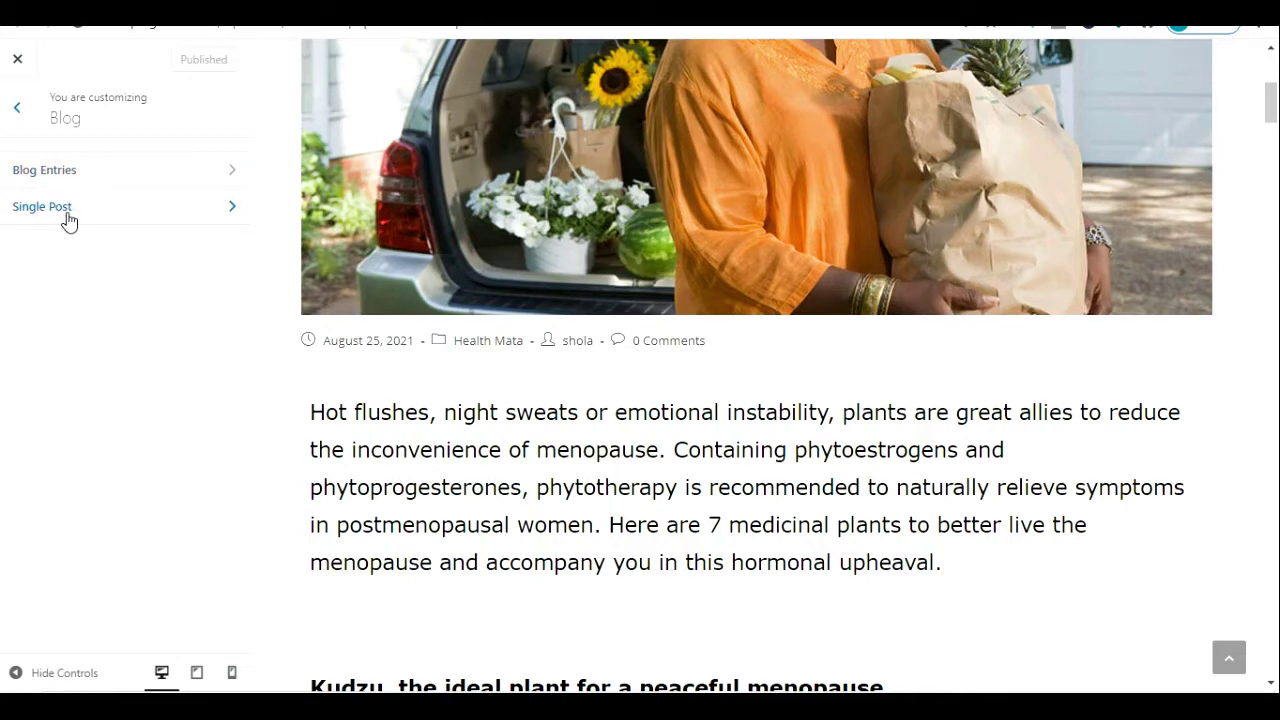
{"action": "left_click", "coordinate": [34, 215]}
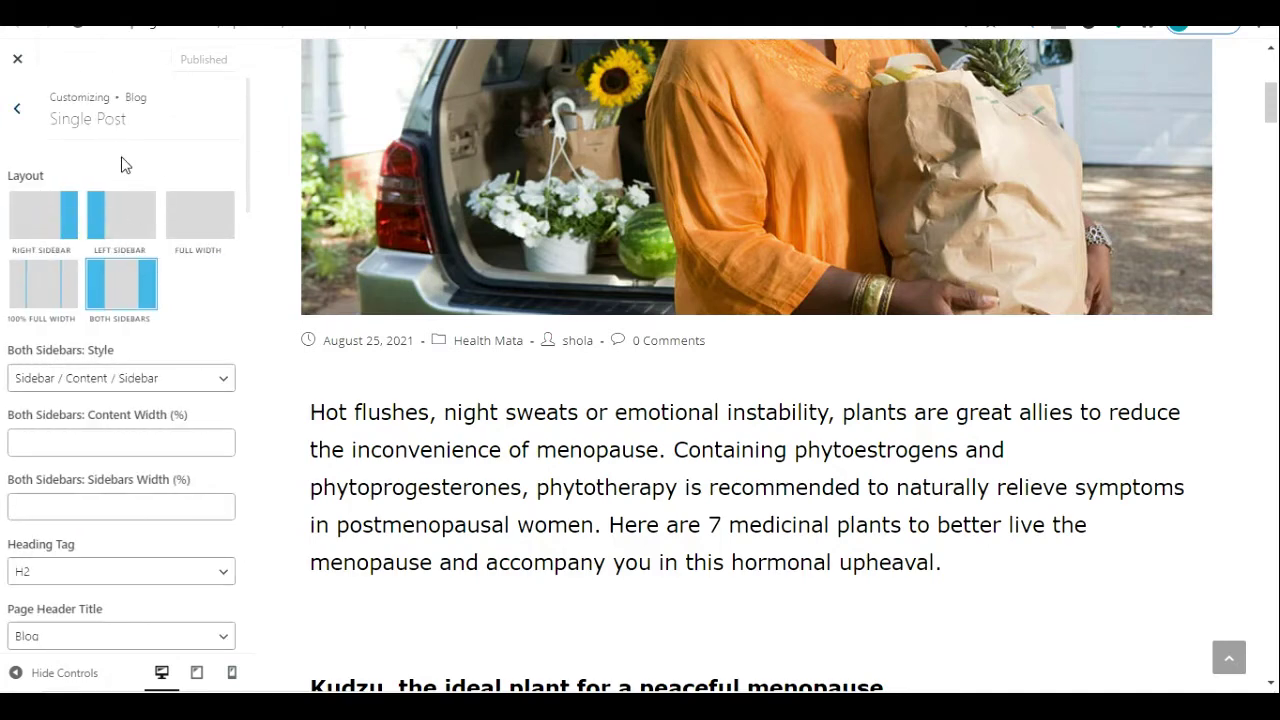
{"action": "scroll", "coordinate": [121, 165], "scroll_direction": "down", "scroll_amount": 10}
{"action": "scroll", "coordinate": [121, 165], "scroll_direction": "down", "scroll_amount": 6}
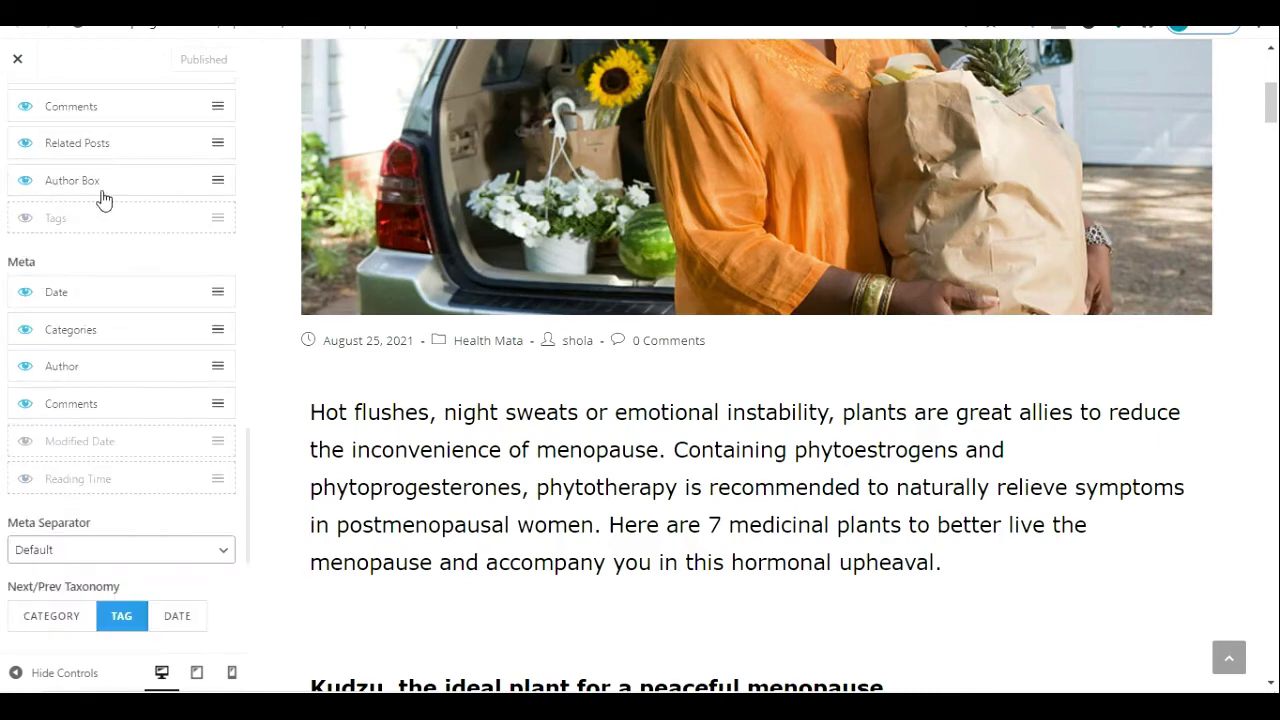
{"action": "left_click_drag", "start_coordinate": [51, 260], "coordinate": [120, 486]}
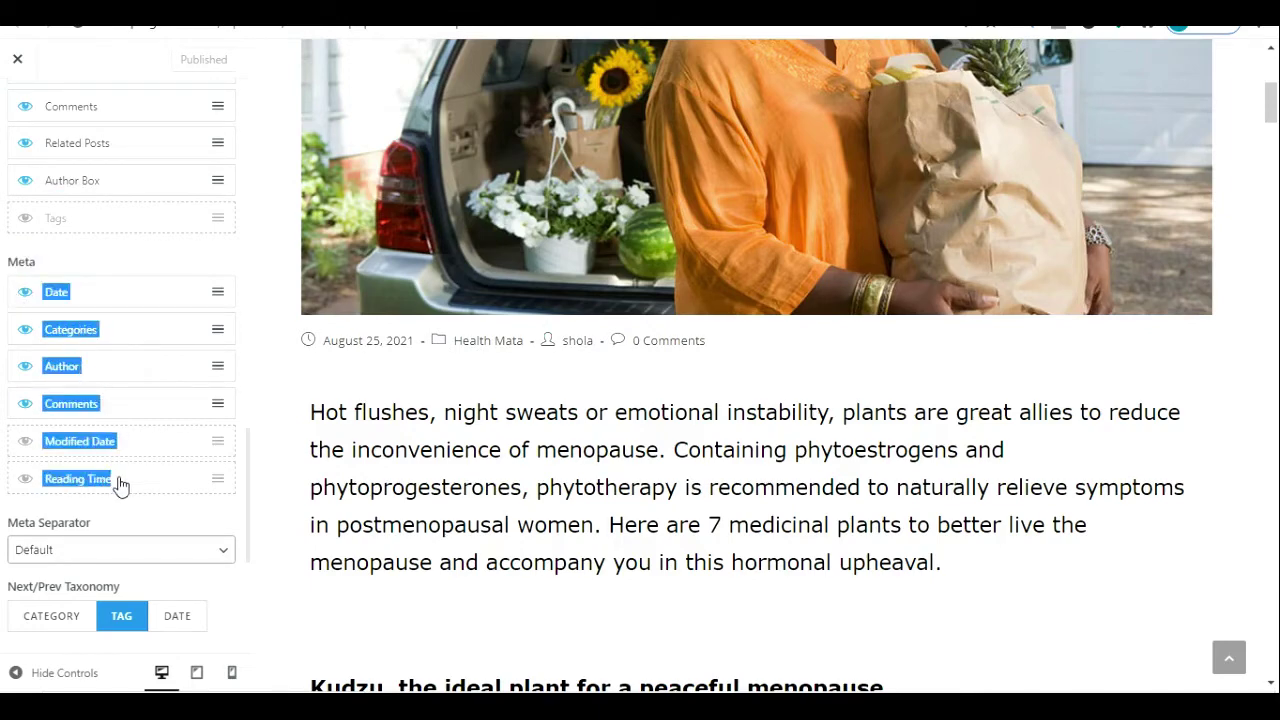
{"action": "left_click", "coordinate": [111, 265]}
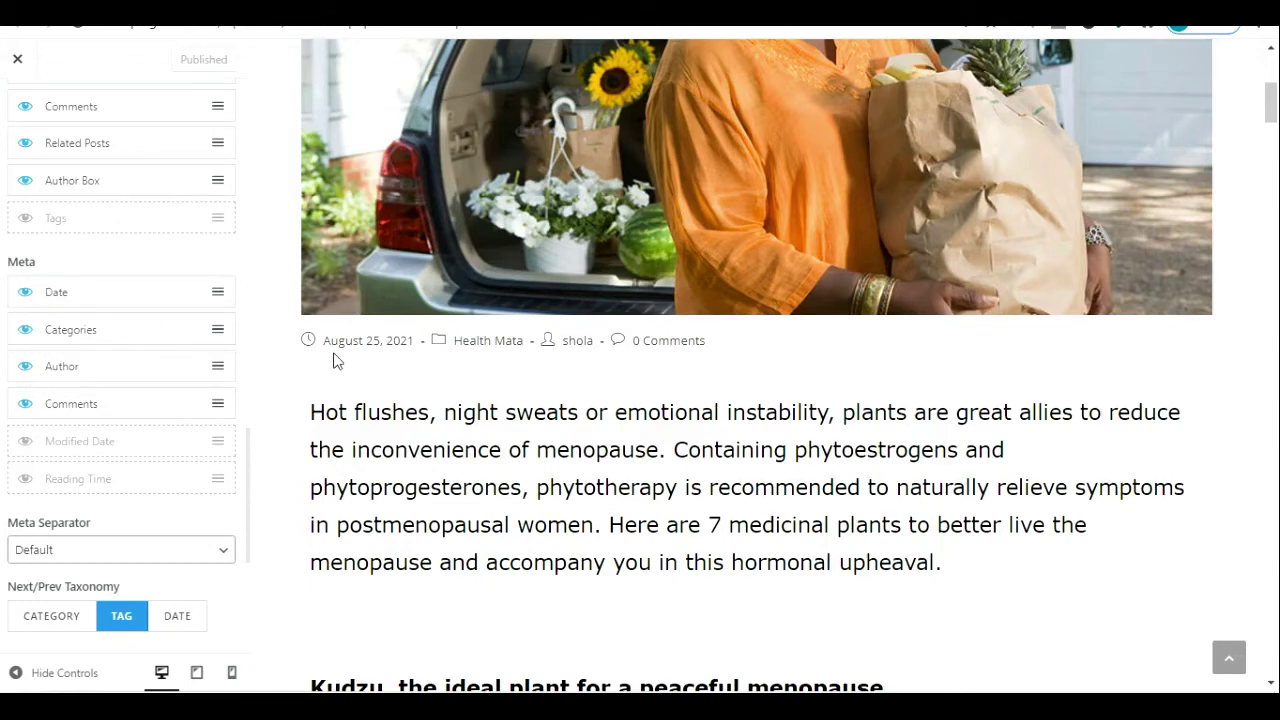
- Hide Author, Comments, Categories and Date in the Single Post meta list
{"action": "left_click", "coordinate": [25, 368]}
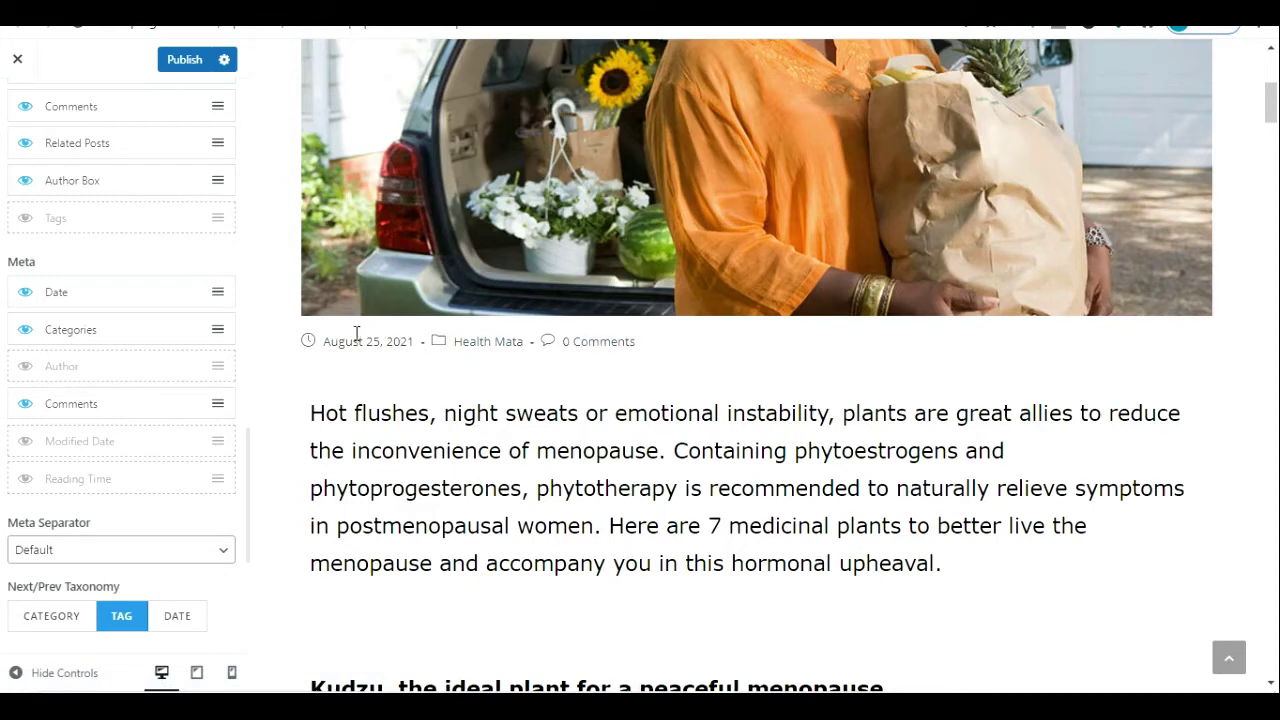
{"action": "left_click", "coordinate": [25, 412]}
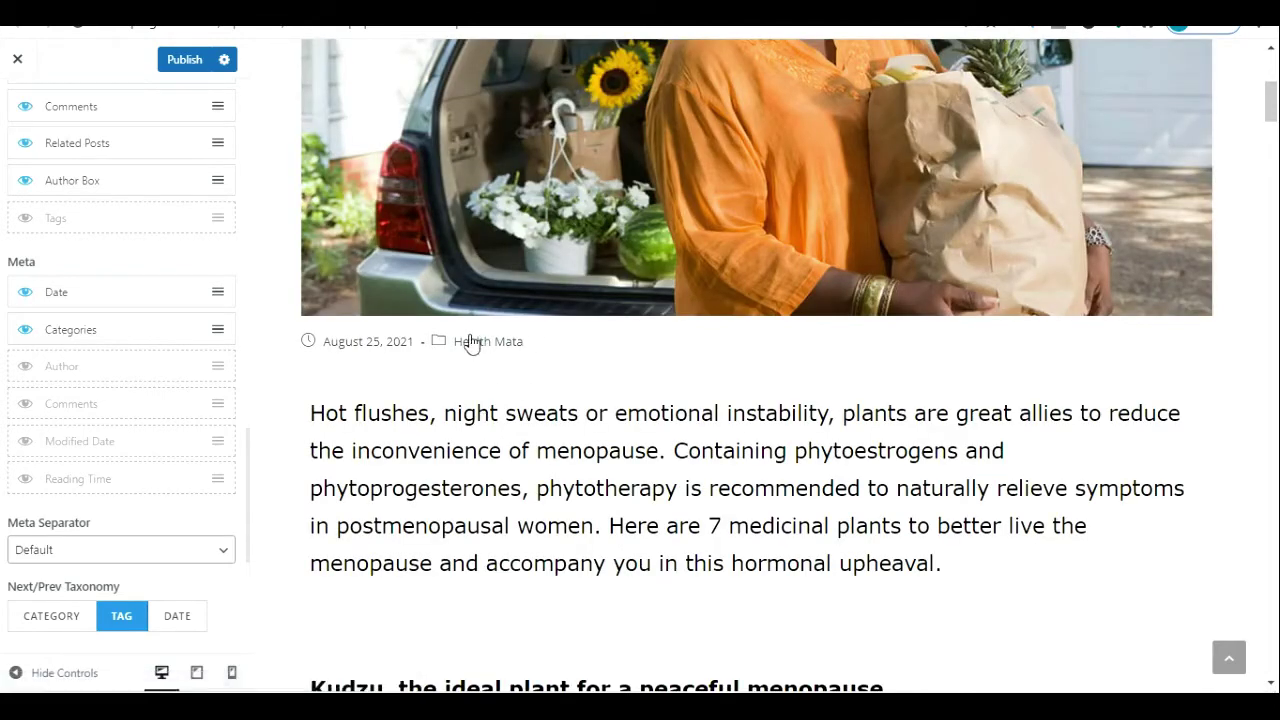
{"action": "left_click", "coordinate": [24, 335]}
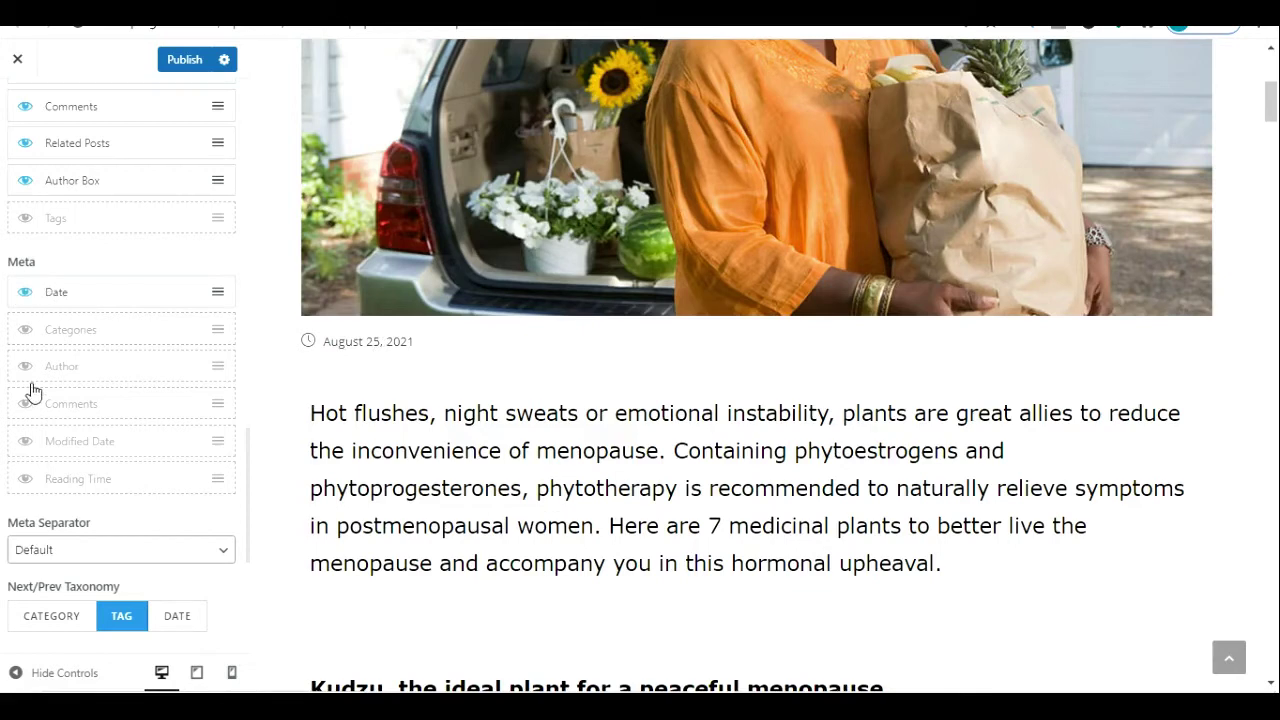
{"action": "left_click", "coordinate": [26, 292]}
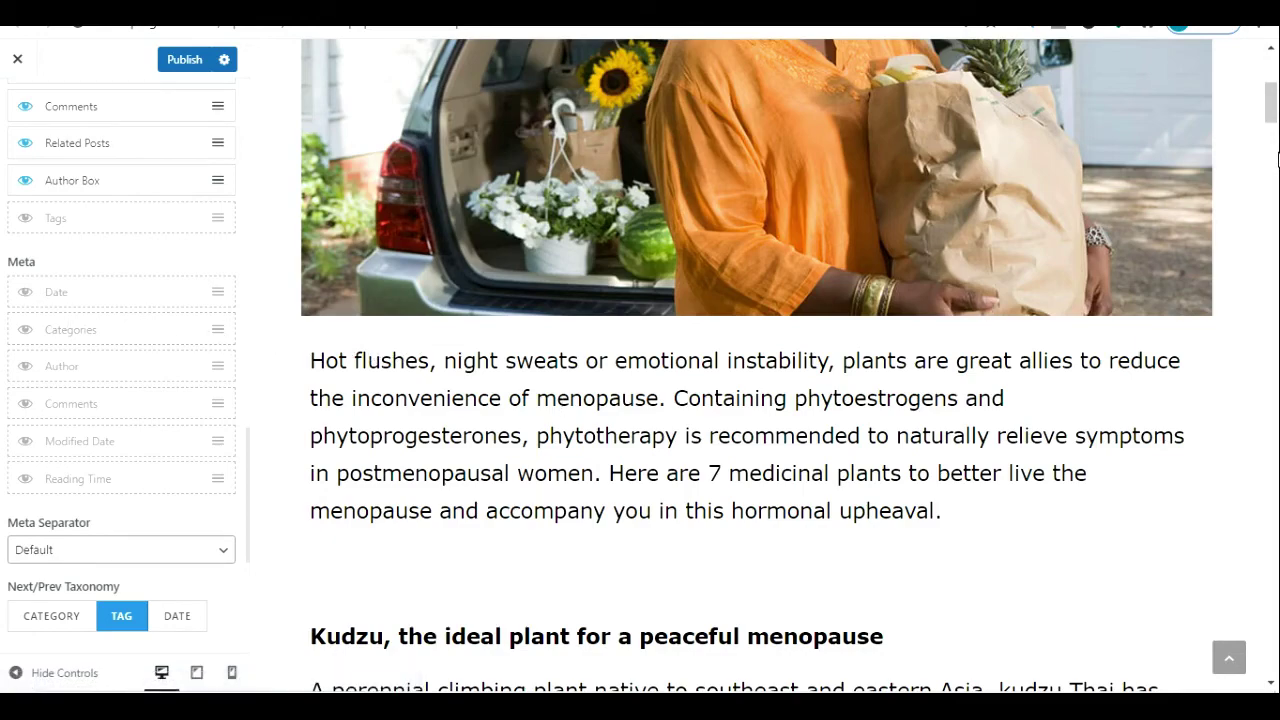
{"action": "left_click_drag", "start_coordinate": [1273, 117], "coordinate": [1274, 90]}
- Publish the Single Post settings with all meta items hidden
{"action": "scroll", "coordinate": [1273, 95], "scroll_direction": "down", "scroll_amount": 1}
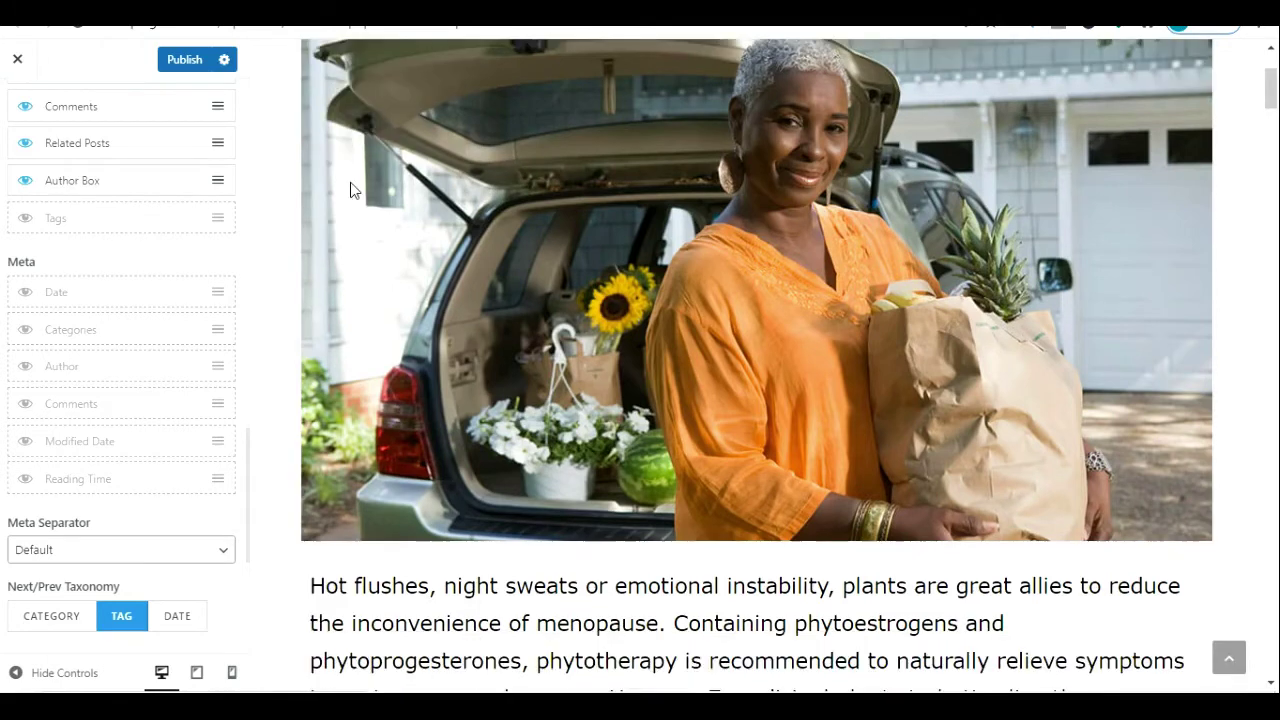
{"action": "left_click", "coordinate": [184, 60]}
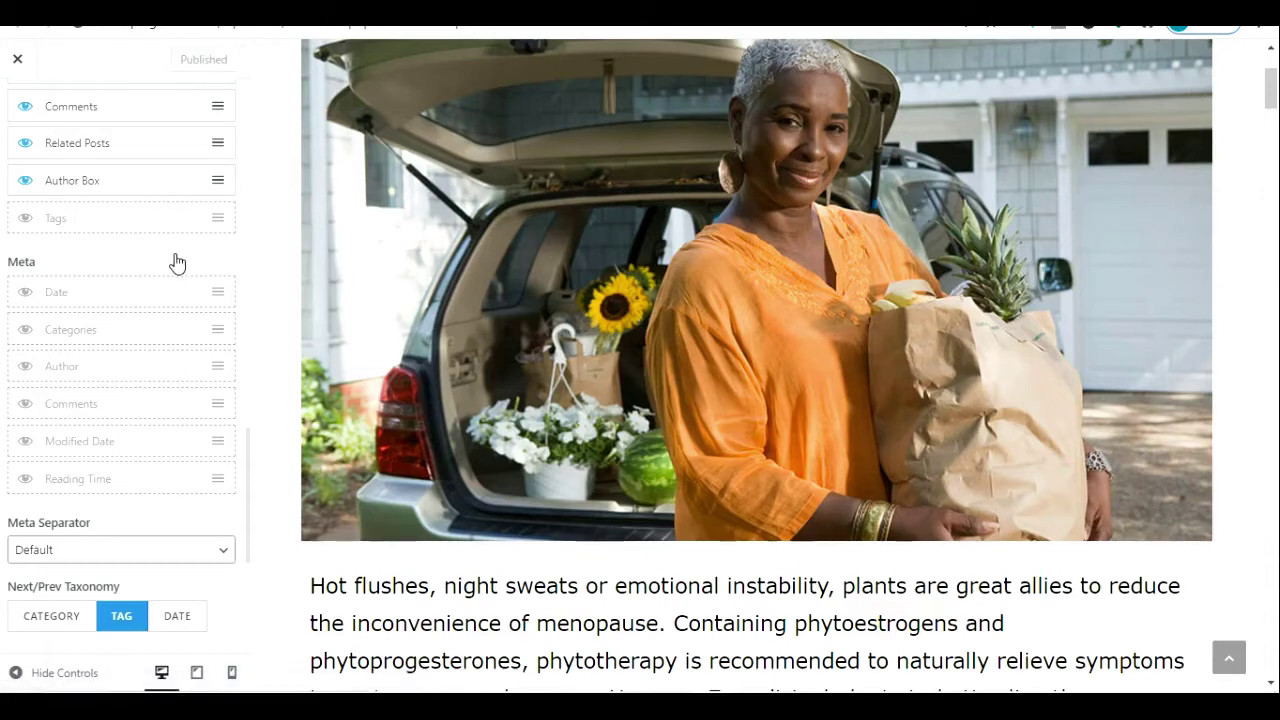
{"action": "scroll", "coordinate": [176, 262], "scroll_direction": "up", "scroll_amount": 5}
{"action": "scroll", "coordinate": [176, 262], "scroll_direction": "up", "scroll_amount": 5}
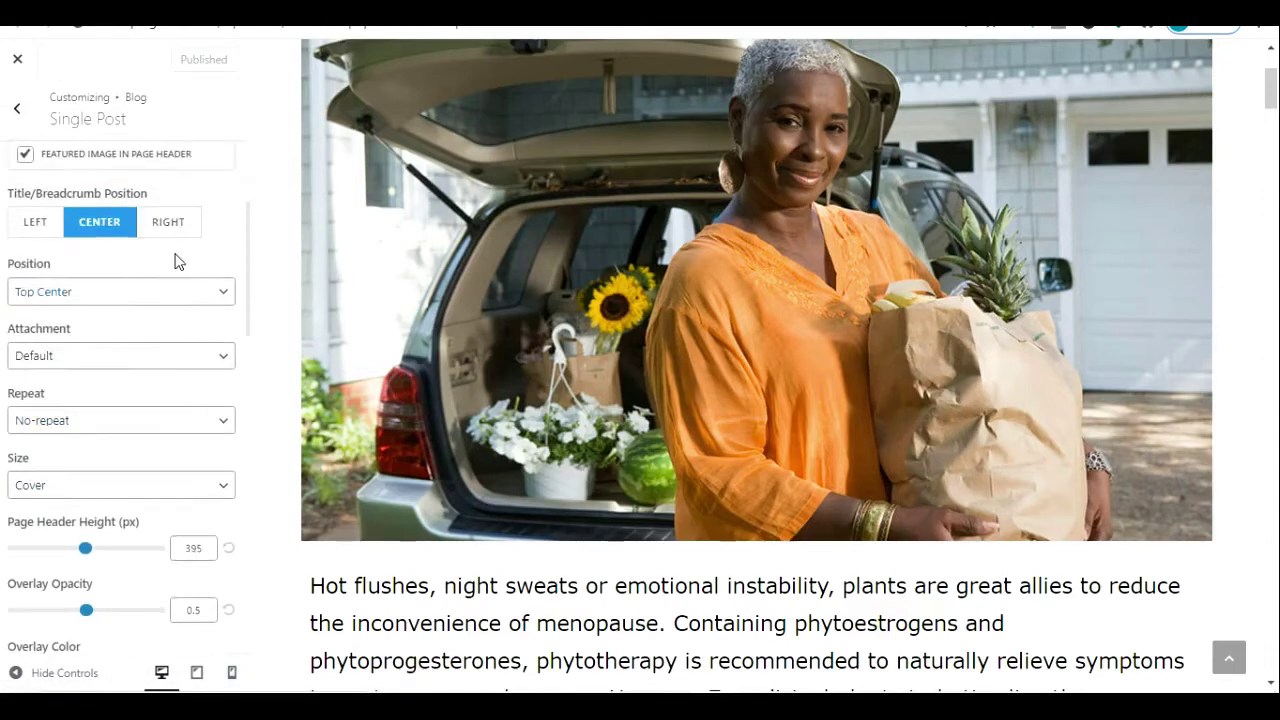
- In Blog Entries, hide the Date, Categories, Author and Comments meta items
{"action": "left_click", "coordinate": [12, 110]}
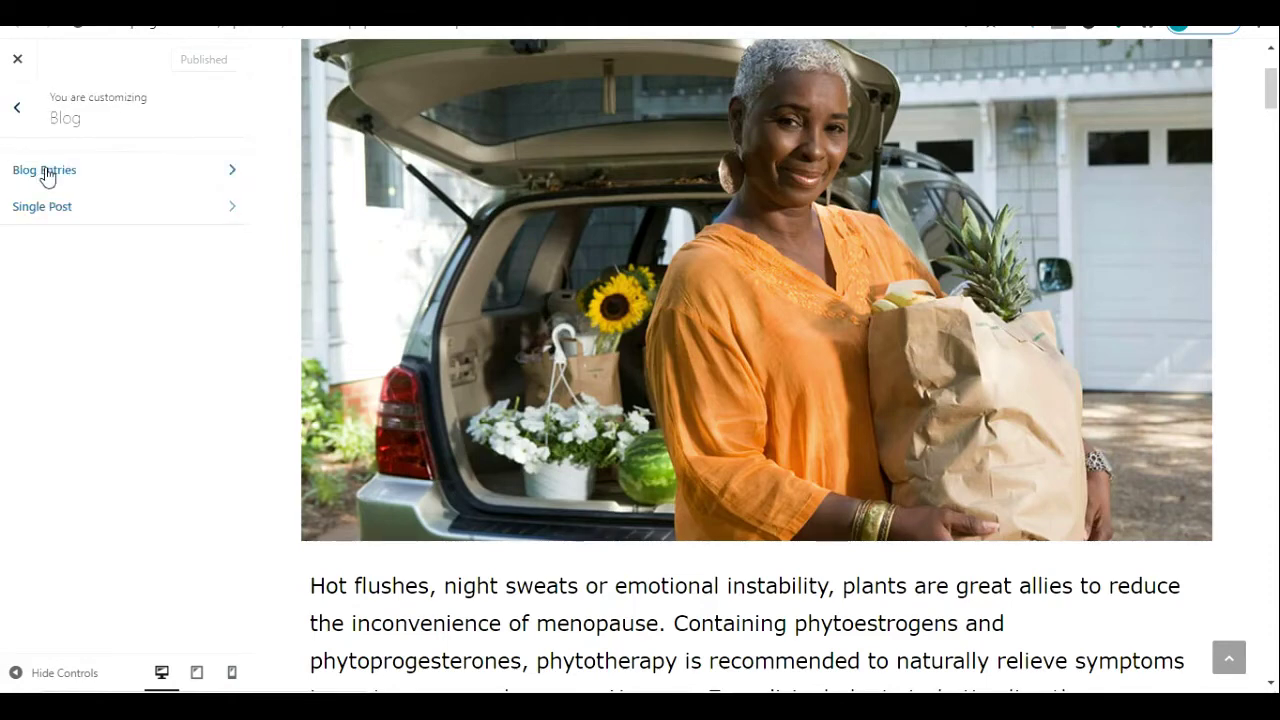
{"action": "left_click", "coordinate": [44, 168]}
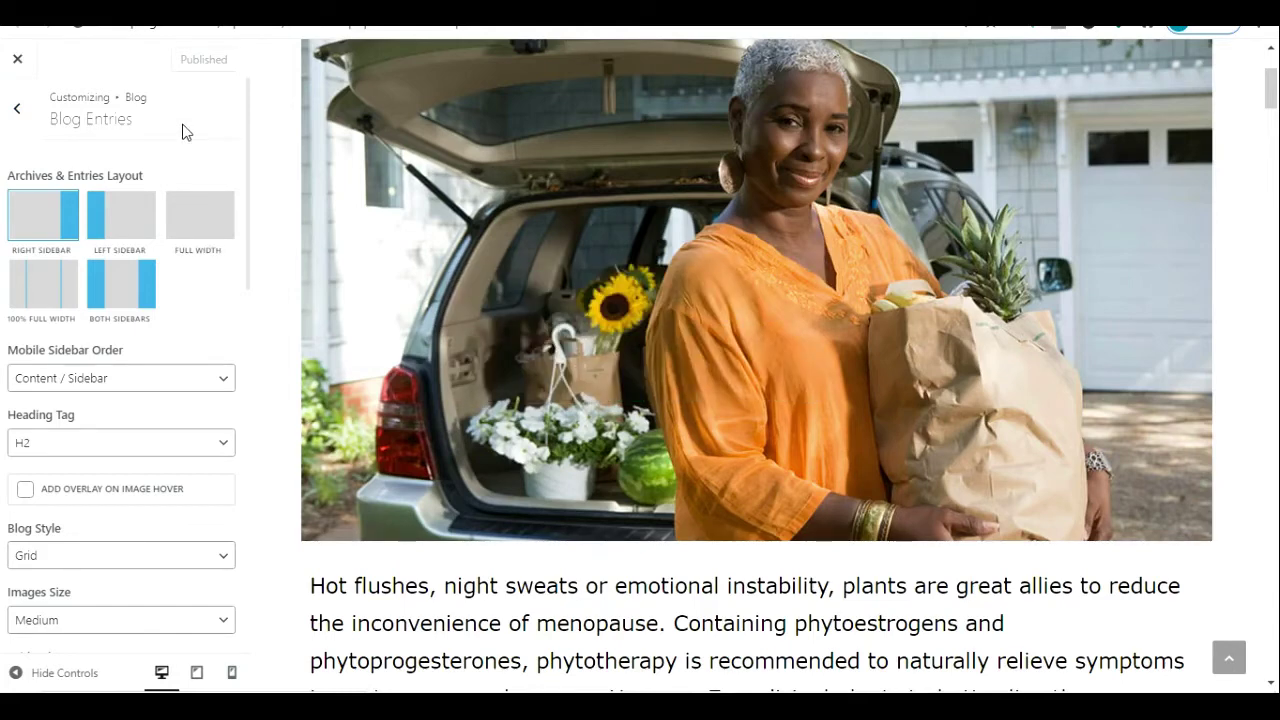
{"action": "scroll", "coordinate": [183, 132], "scroll_direction": "down", "scroll_amount": 10}
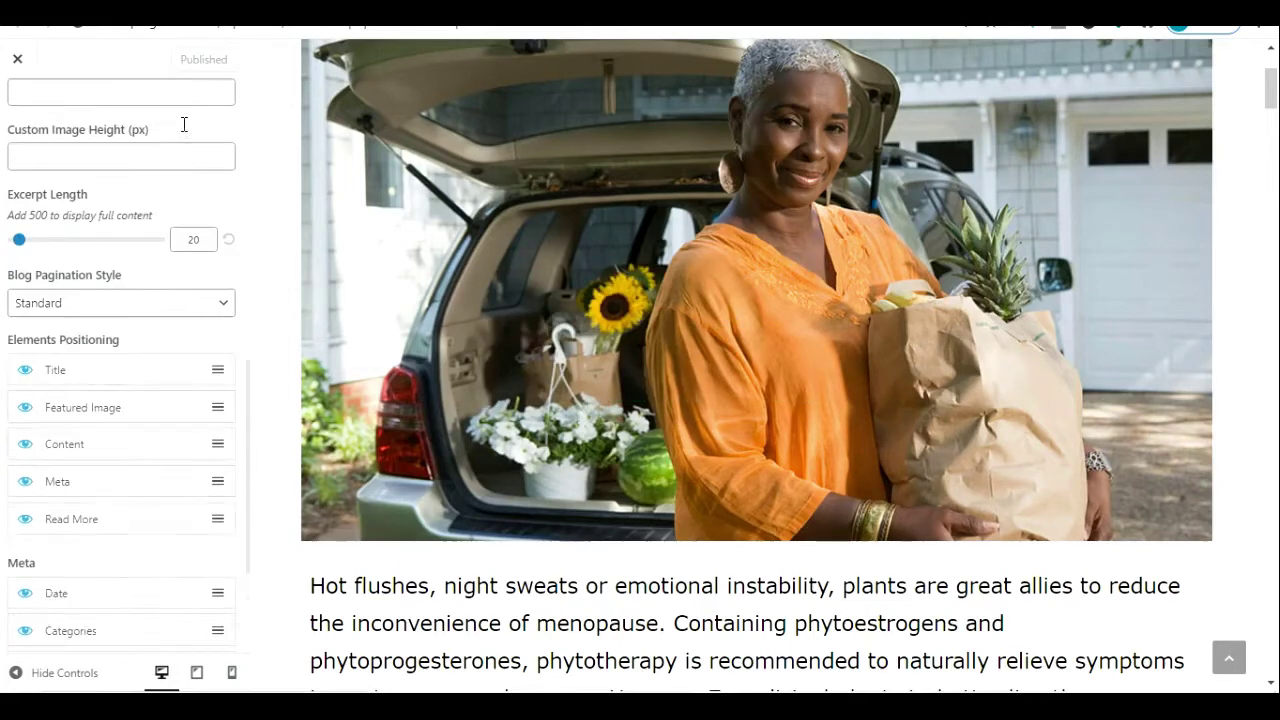
{"action": "scroll", "coordinate": [184, 132], "scroll_direction": "down", "scroll_amount": 1}
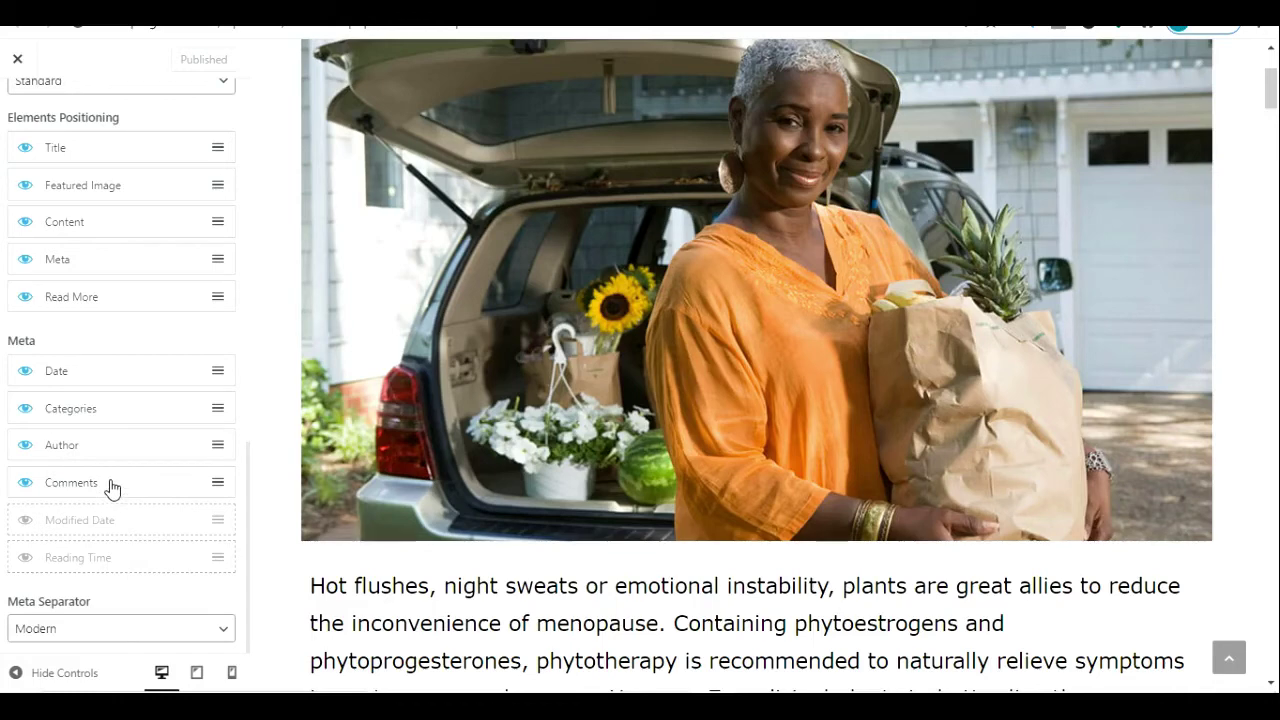
{"action": "left_click", "coordinate": [26, 373]}
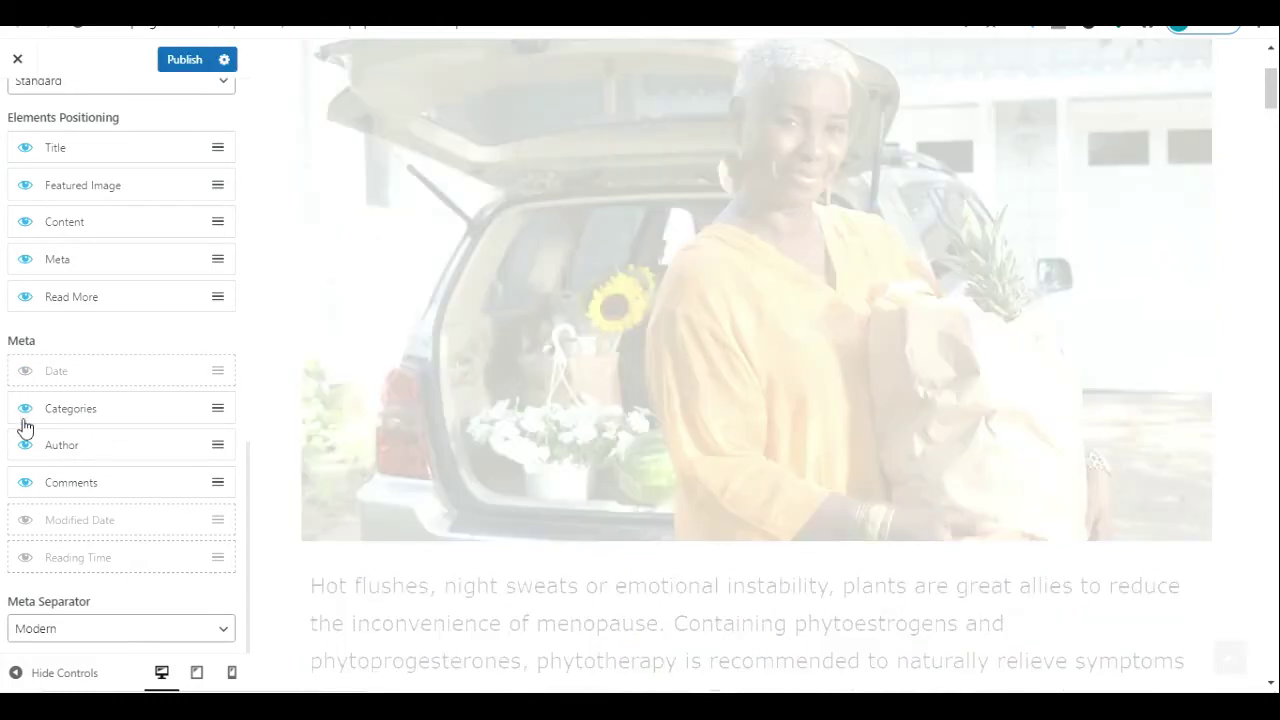
{"action": "left_click", "coordinate": [25, 410]}
{"action": "left_click", "coordinate": [25, 446]}
{"action": "left_click", "coordinate": [25, 484]}
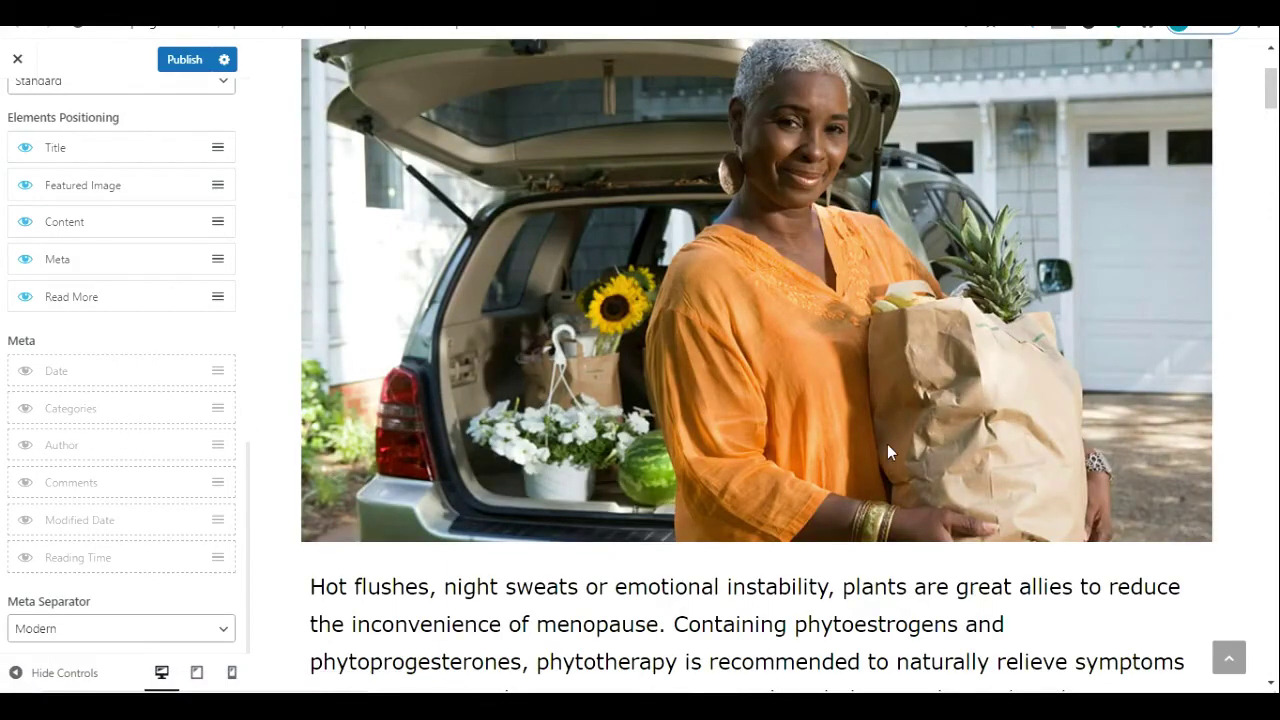
- Re-enable Date, Categories, Author and Comments in blog entry meta and publish
{"action": "left_click", "coordinate": [22, 370]}
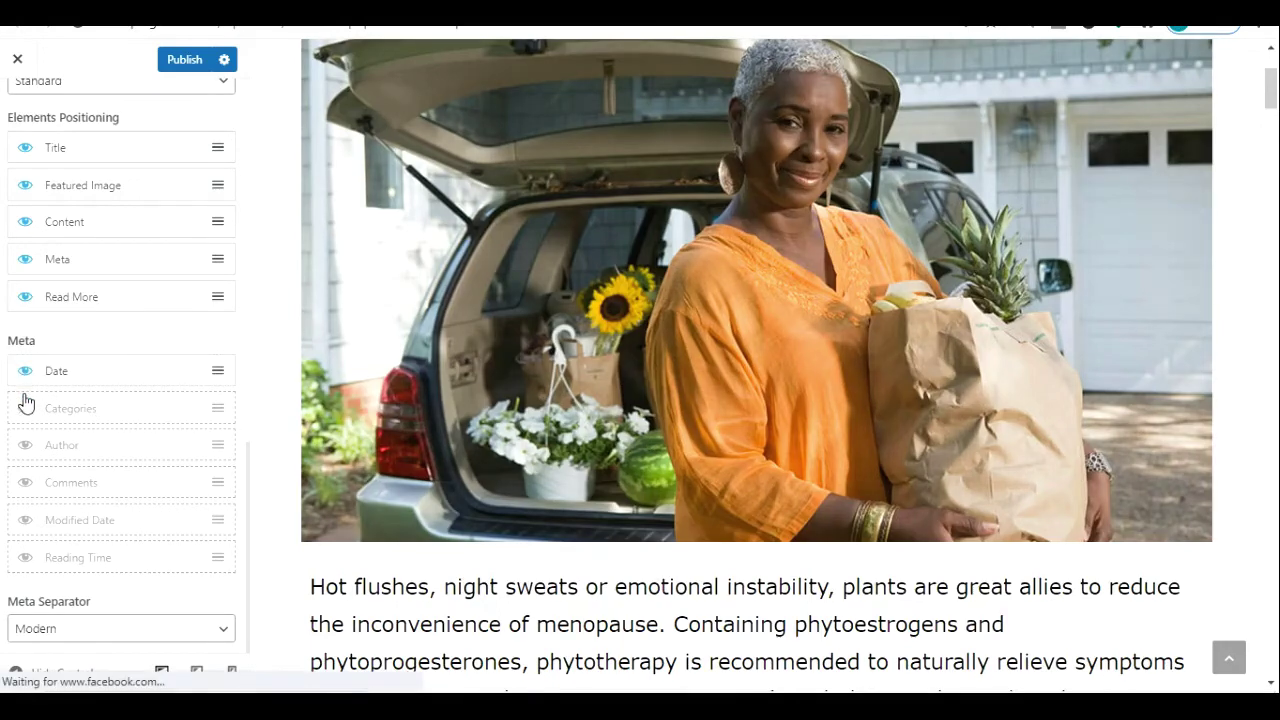
{"action": "left_click", "coordinate": [25, 406]}
{"action": "left_click", "coordinate": [24, 445]}
{"action": "left_click", "coordinate": [25, 484]}
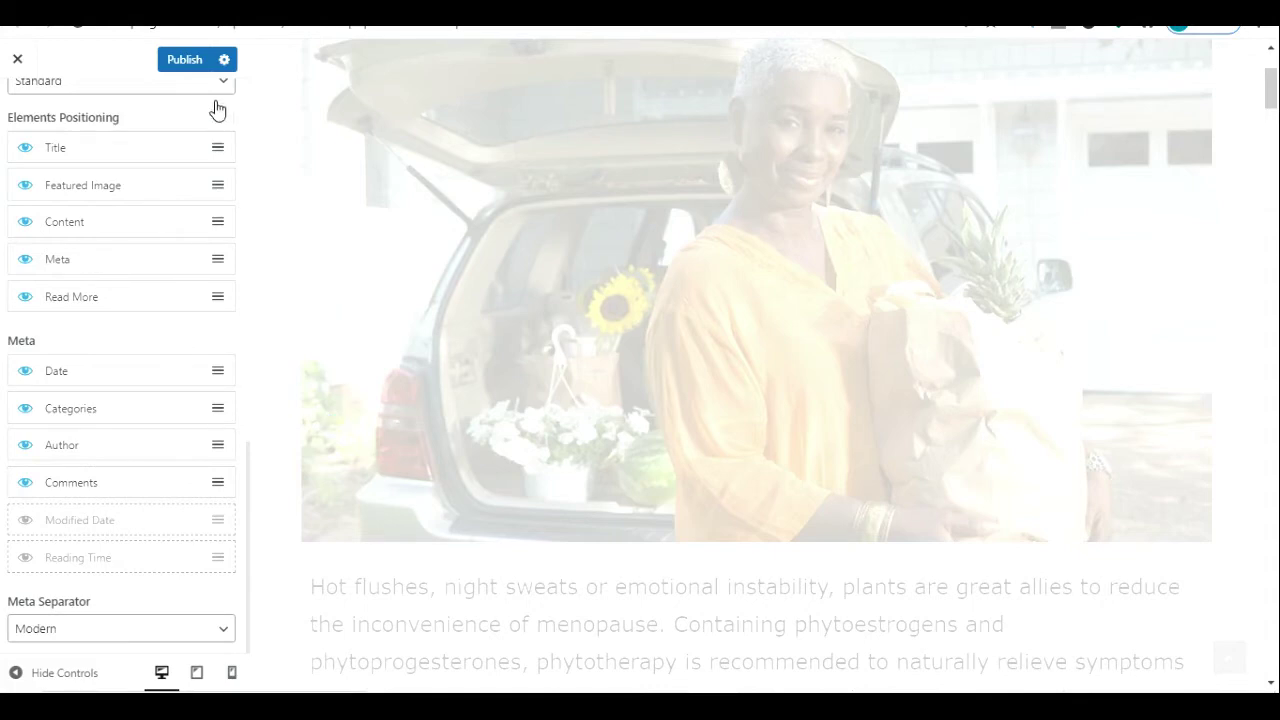
{"action": "left_click", "coordinate": [186, 60]}
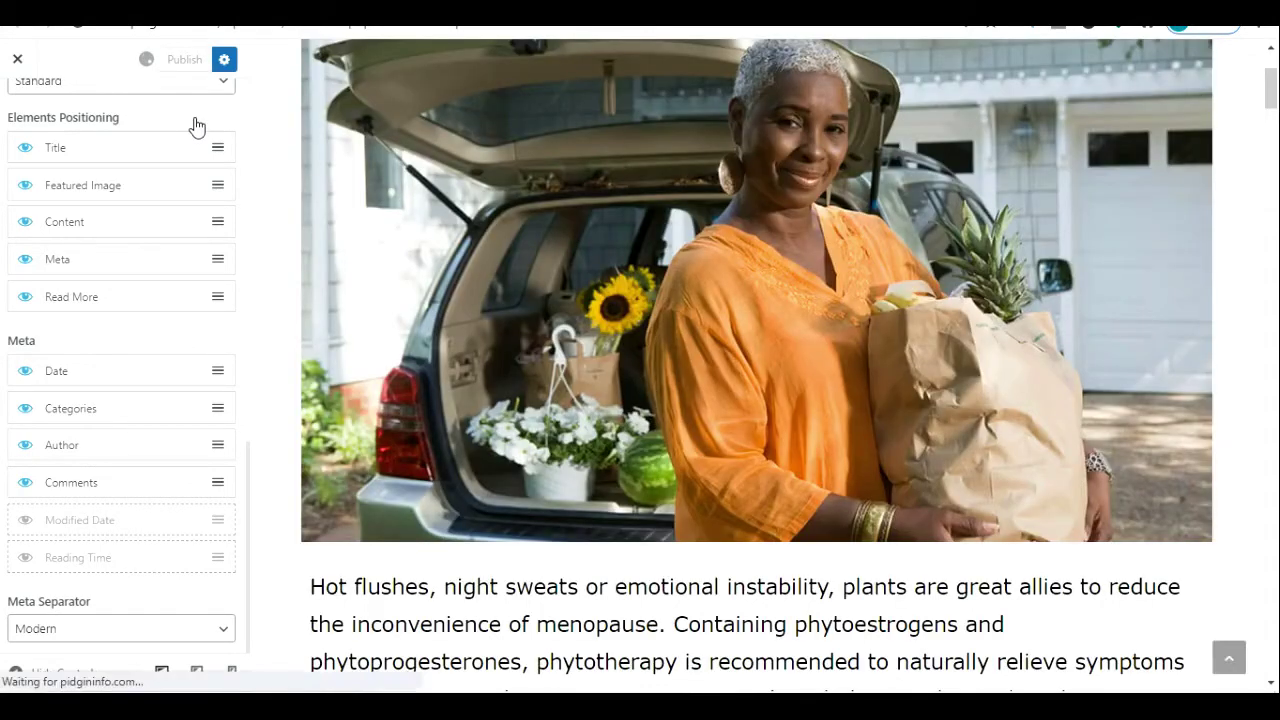
{"action": "scroll", "coordinate": [196, 127], "scroll_direction": "up", "scroll_amount": 5}
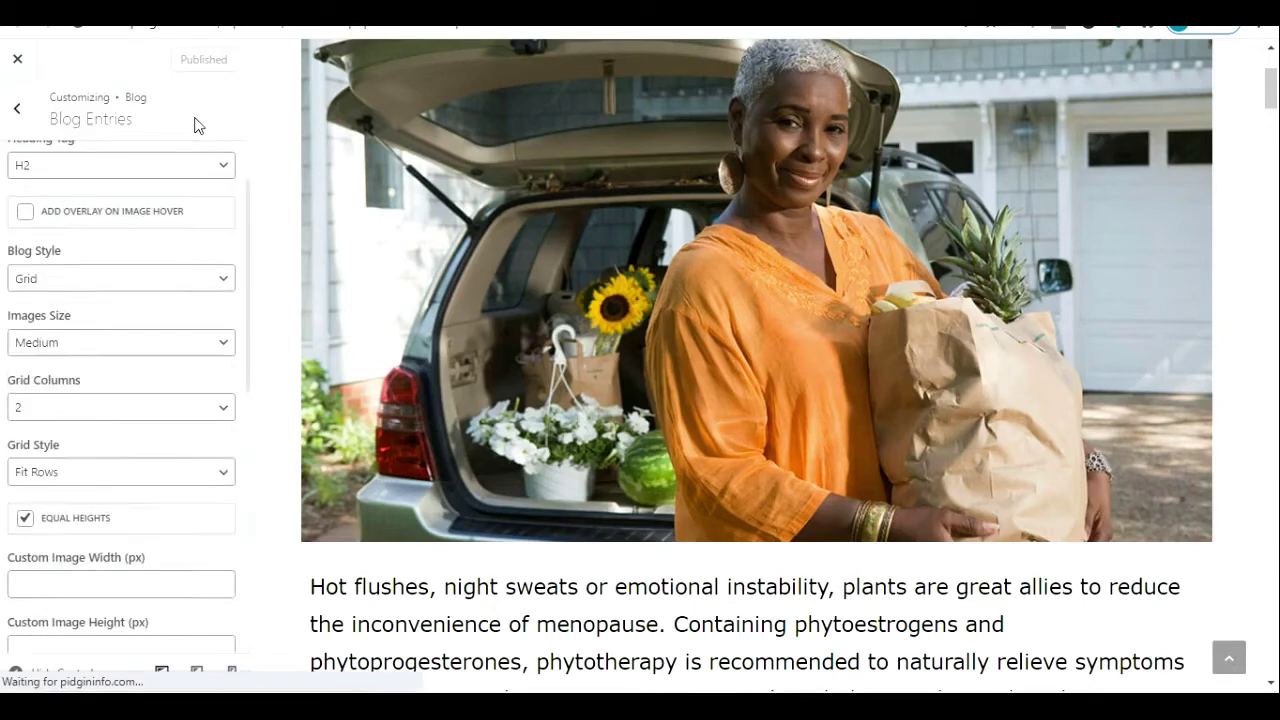
- Show only Date and Categories in the Single Post meta and publish the change
{"action": "left_click", "coordinate": [16, 108]}
{"action": "left_click", "coordinate": [88, 207]}
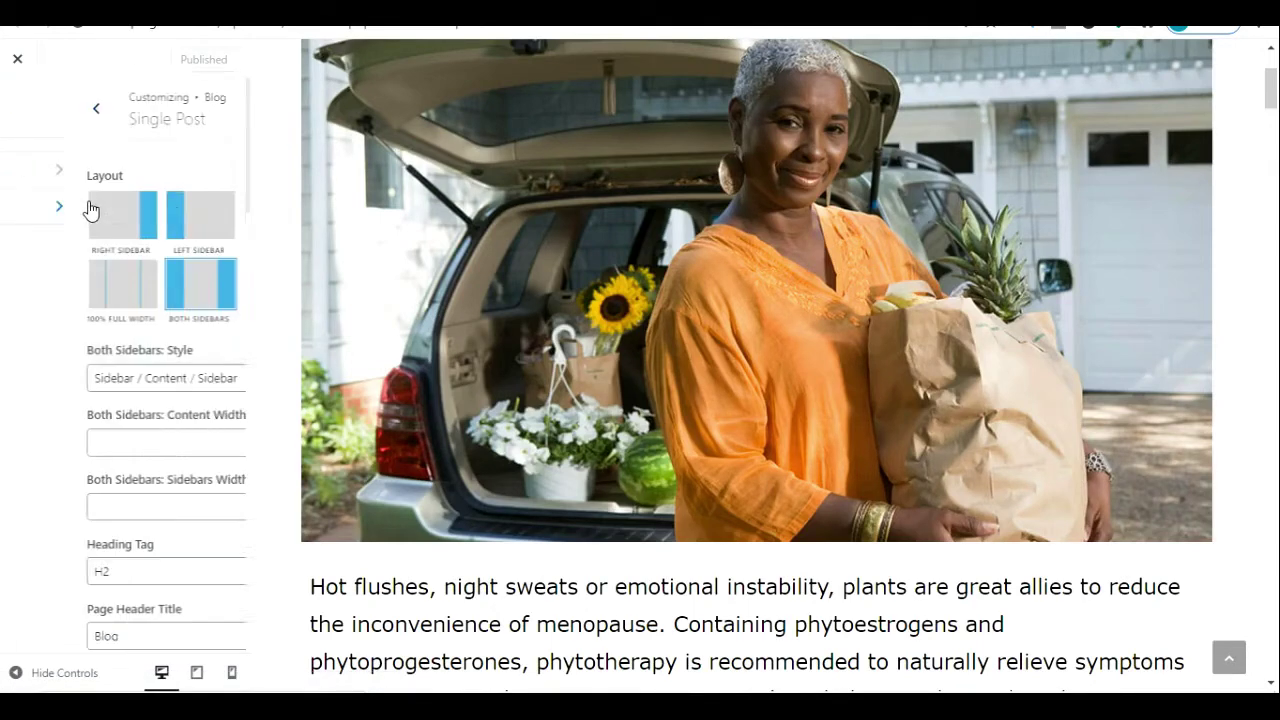
{"action": "scroll", "coordinate": [196, 308], "scroll_direction": "down", "scroll_amount": 10}
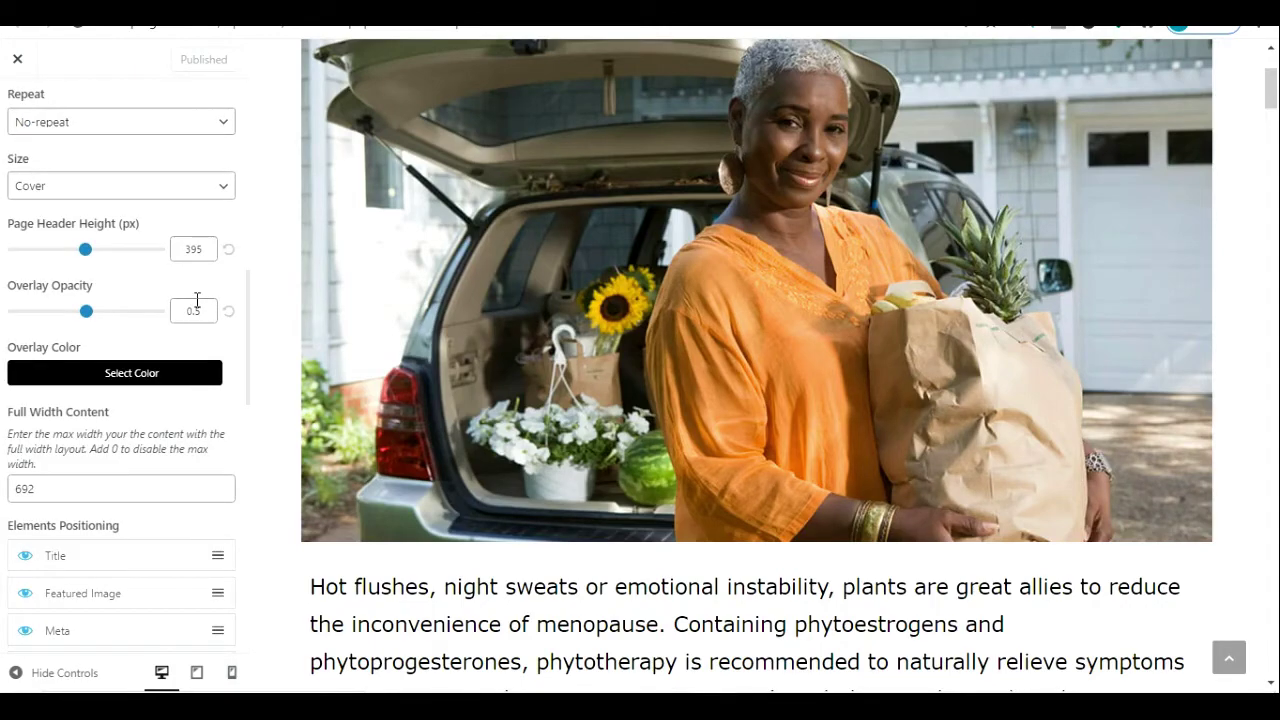
{"action": "scroll", "coordinate": [196, 308], "scroll_direction": "down", "scroll_amount": 8}
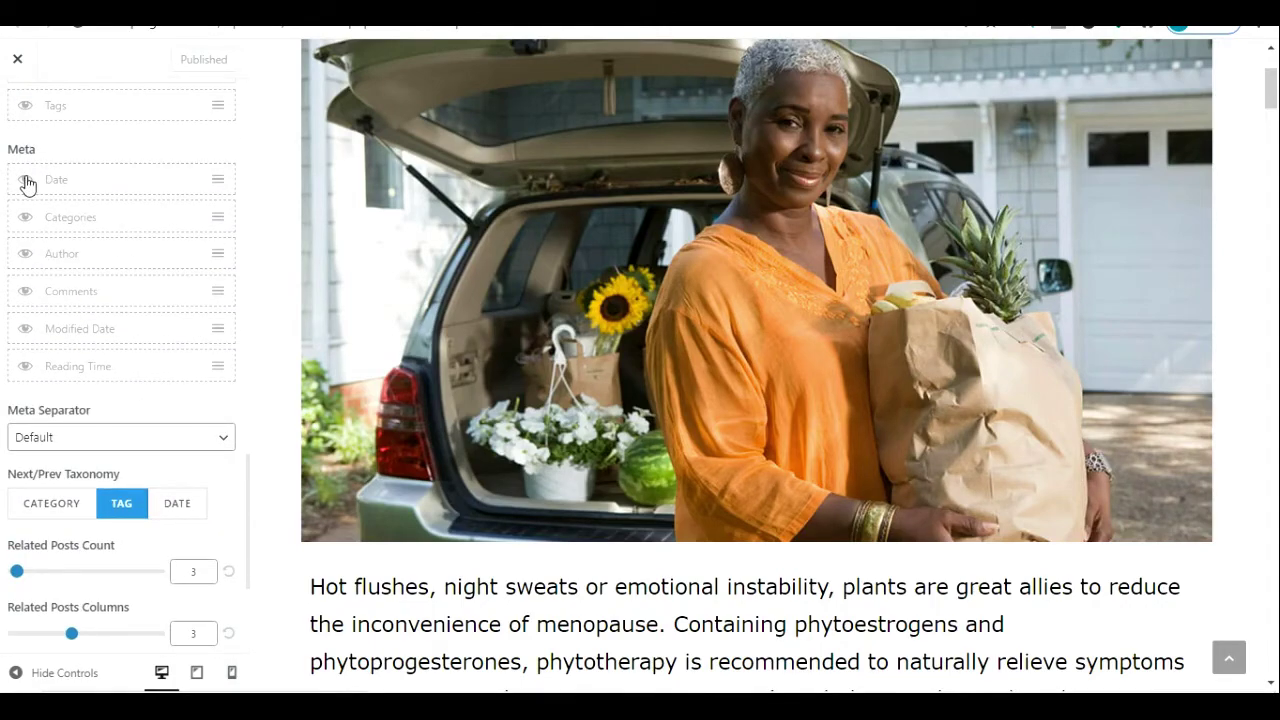
{"action": "left_click", "coordinate": [25, 180]}
{"action": "left_click", "coordinate": [25, 218]}
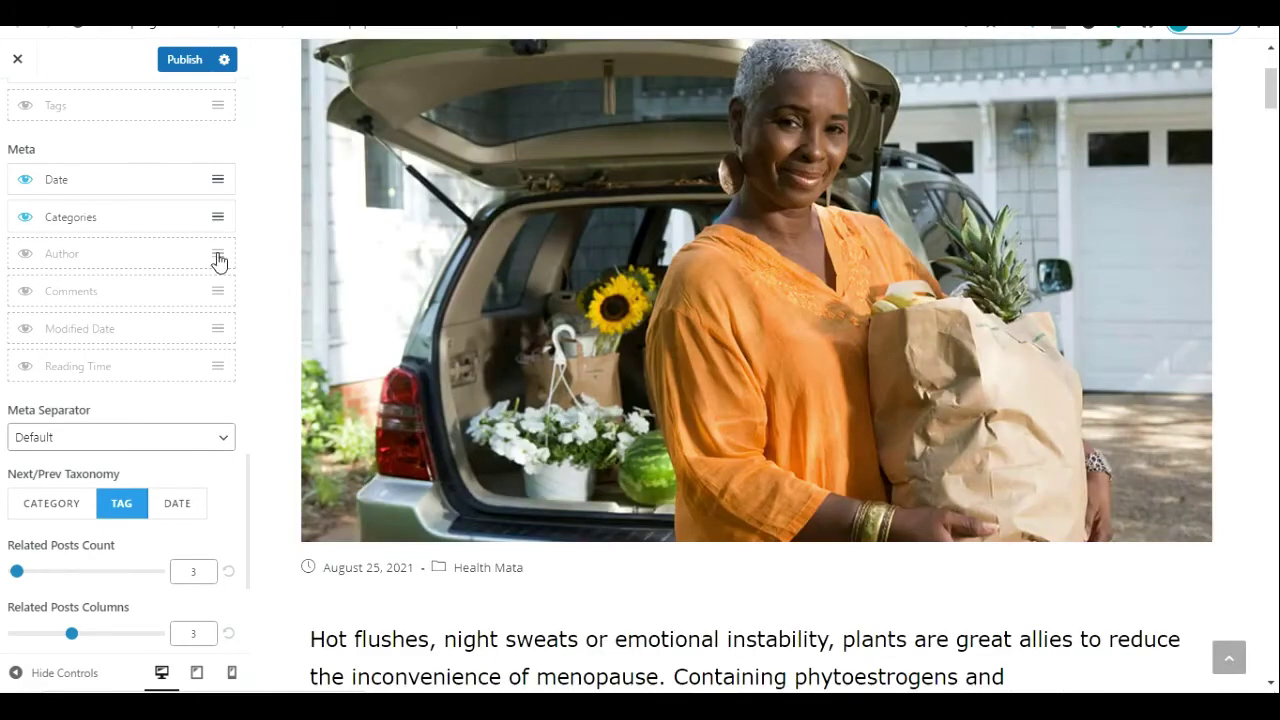
{"action": "left_click", "coordinate": [187, 62]}
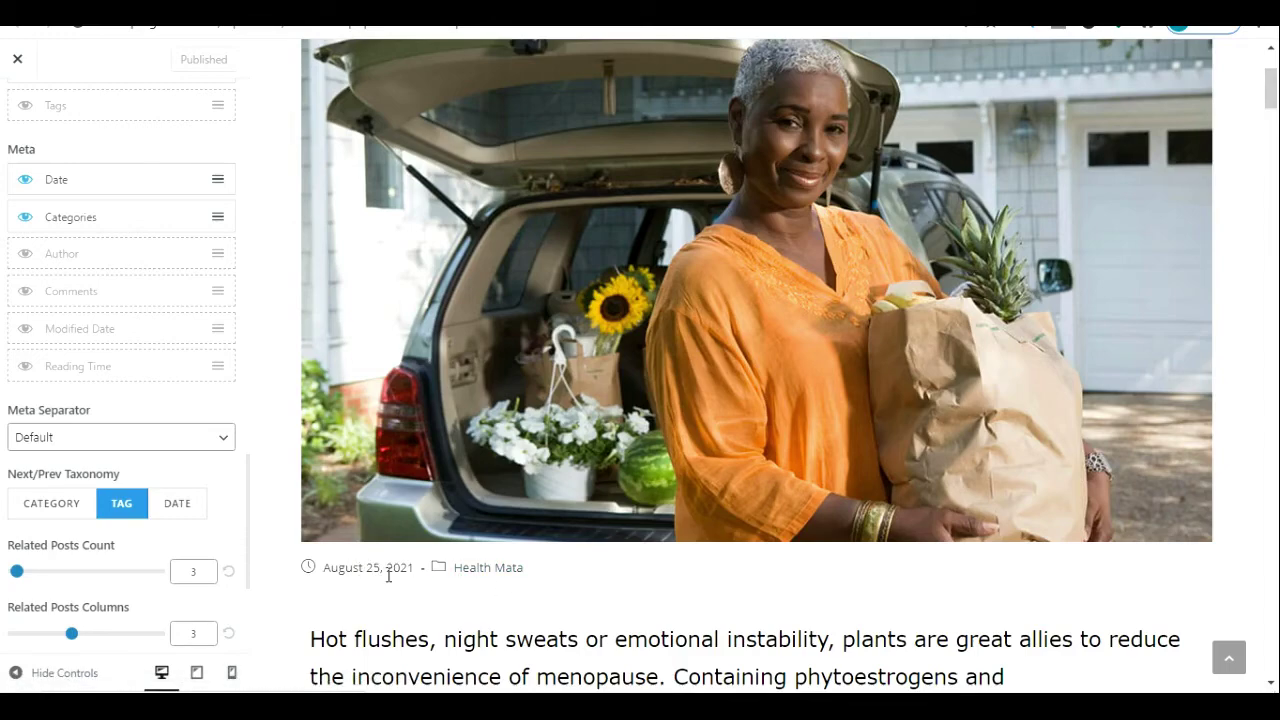
{"action": "scroll", "coordinate": [1049, 509], "scroll_direction": "up", "scroll_amount": 2}
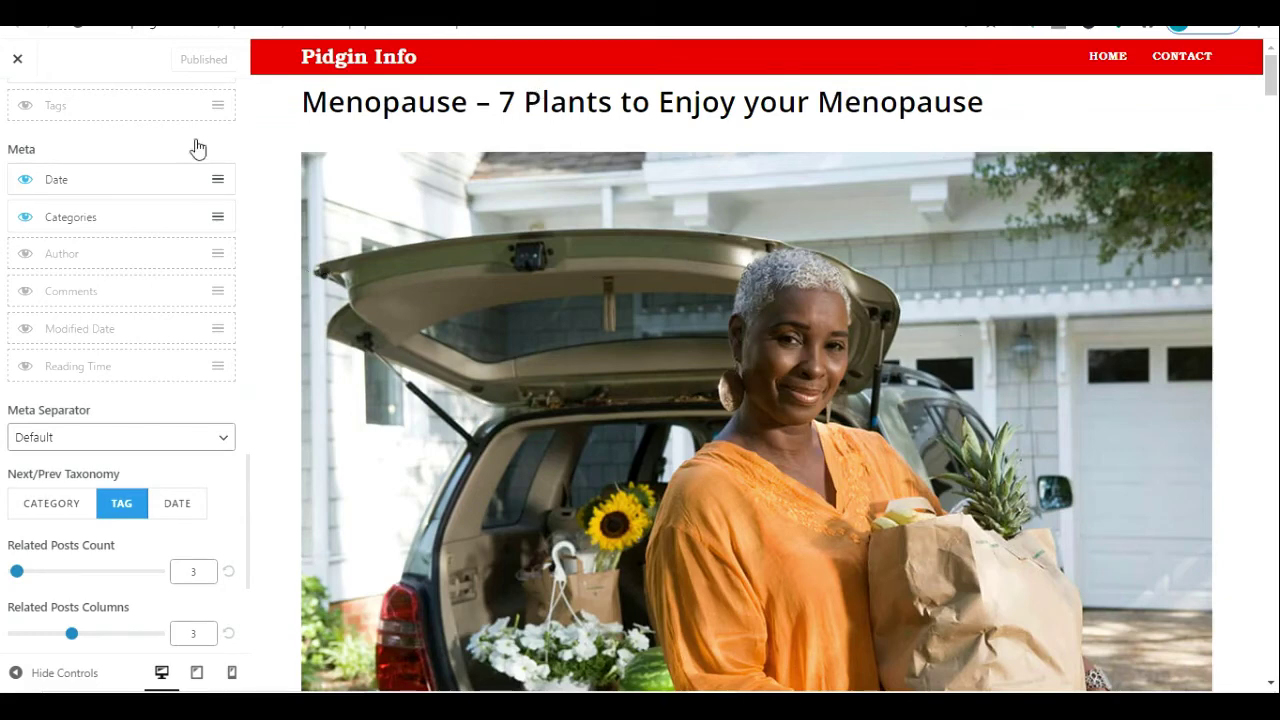
{"action": "scroll", "coordinate": [155, 148], "scroll_direction": "up", "scroll_amount": 10}
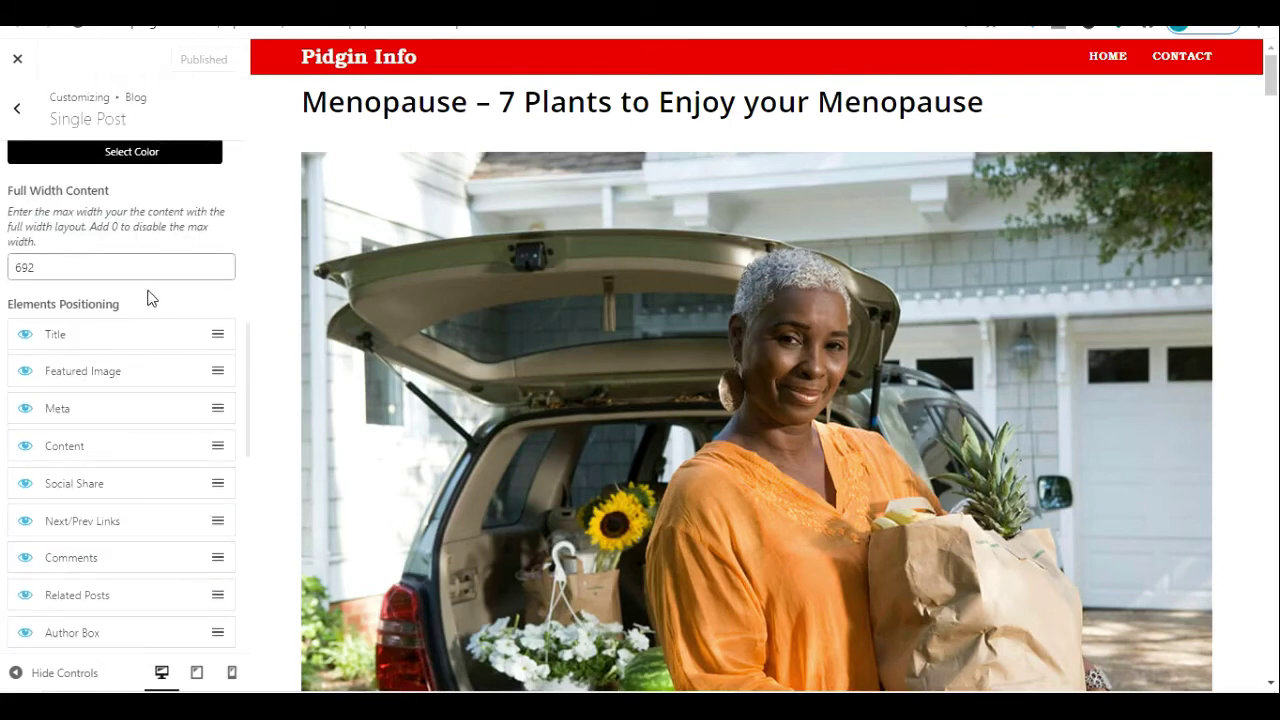
{"action": "scroll", "coordinate": [152, 304], "scroll_direction": "up", "scroll_amount": 2}
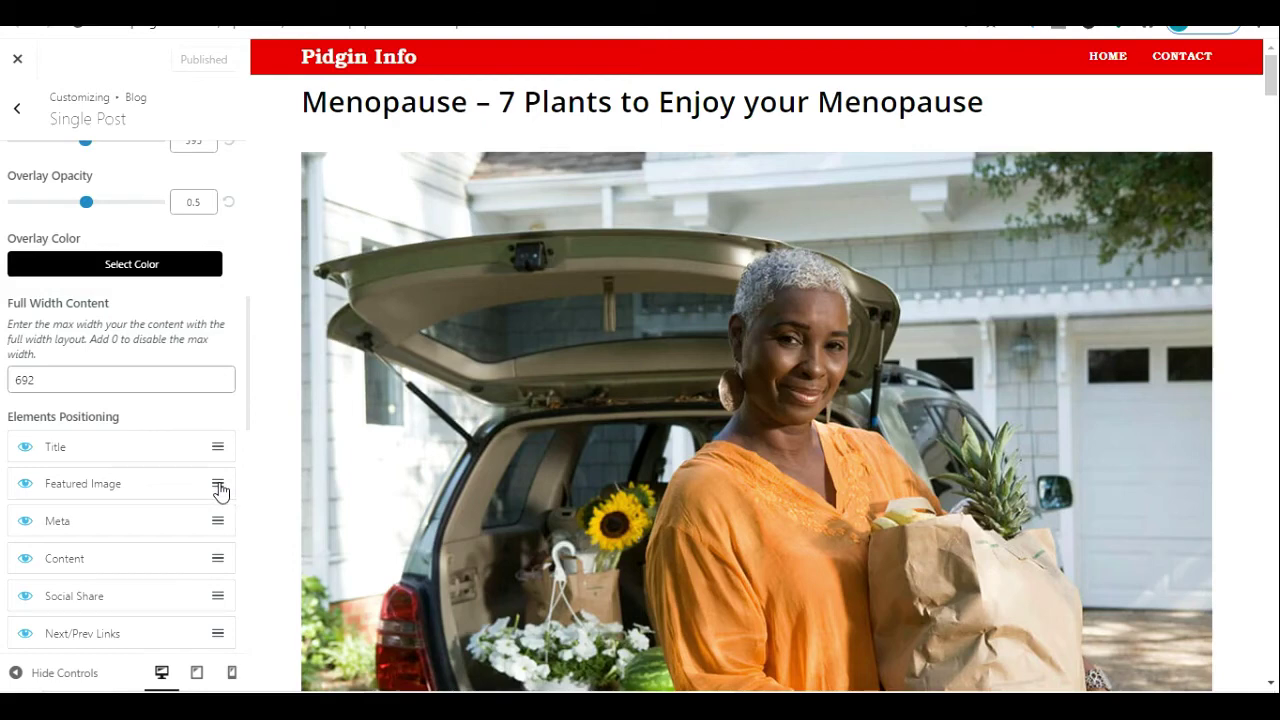
- Reorder single post elements to Meta, Featured Image, Title, Content
{"action": "left_click_drag", "start_coordinate": [220, 486], "coordinate": [210, 446]}
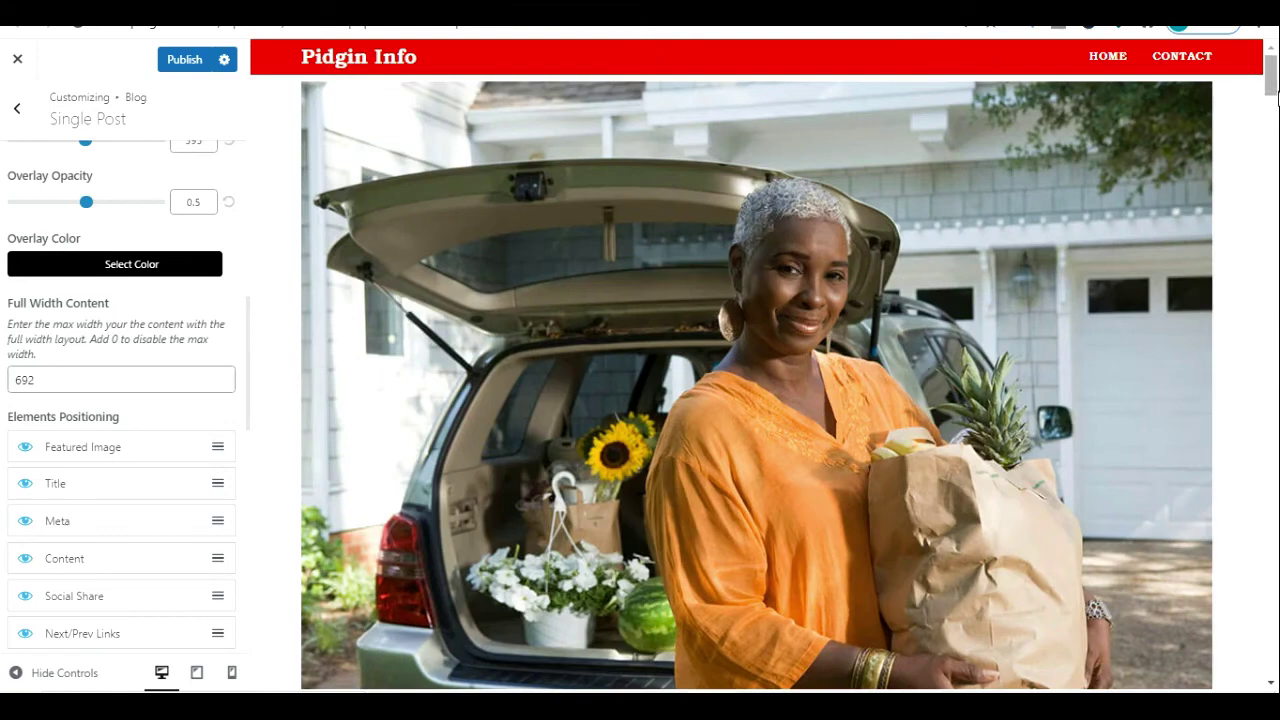
{"action": "left_click_drag", "start_coordinate": [1274, 88], "coordinate": [1274, 95]}
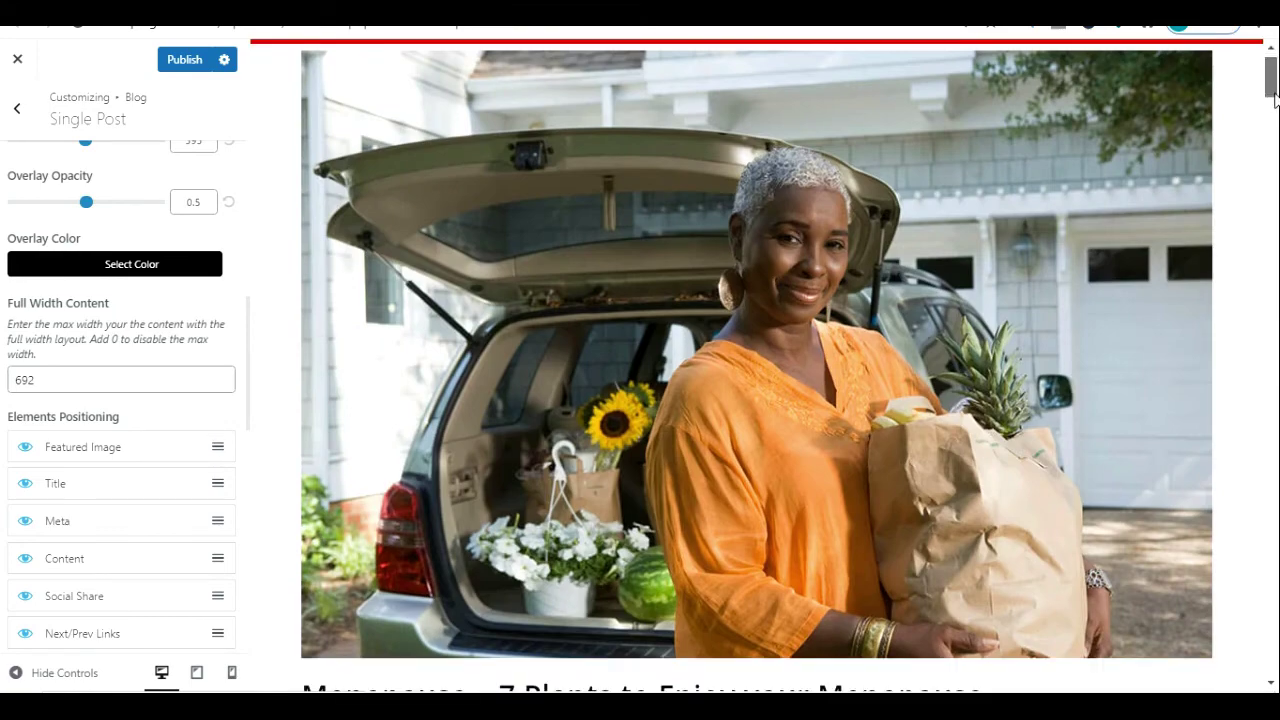
{"action": "scroll", "coordinate": [1274, 92], "scroll_direction": "down", "scroll_amount": 2}
{"action": "left_click_drag", "start_coordinate": [443, 591], "coordinate": [306, 583]}
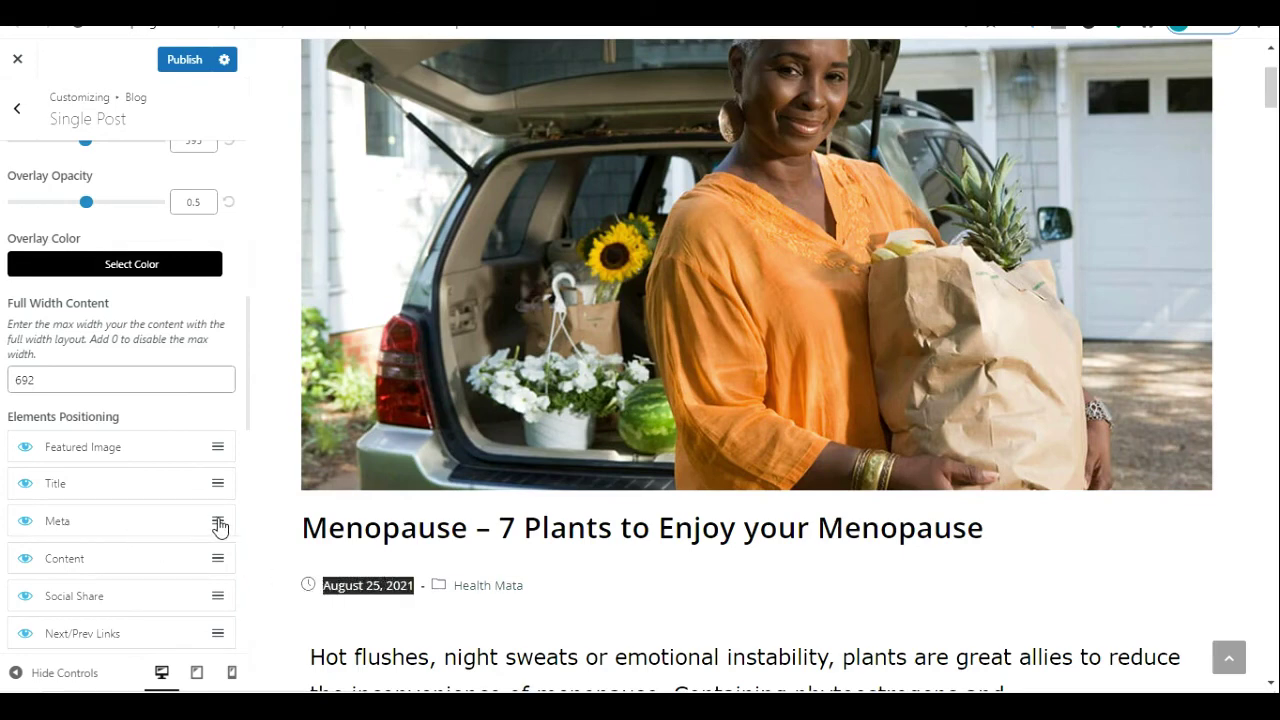
{"action": "left_click_drag", "start_coordinate": [219, 527], "coordinate": [208, 443]}
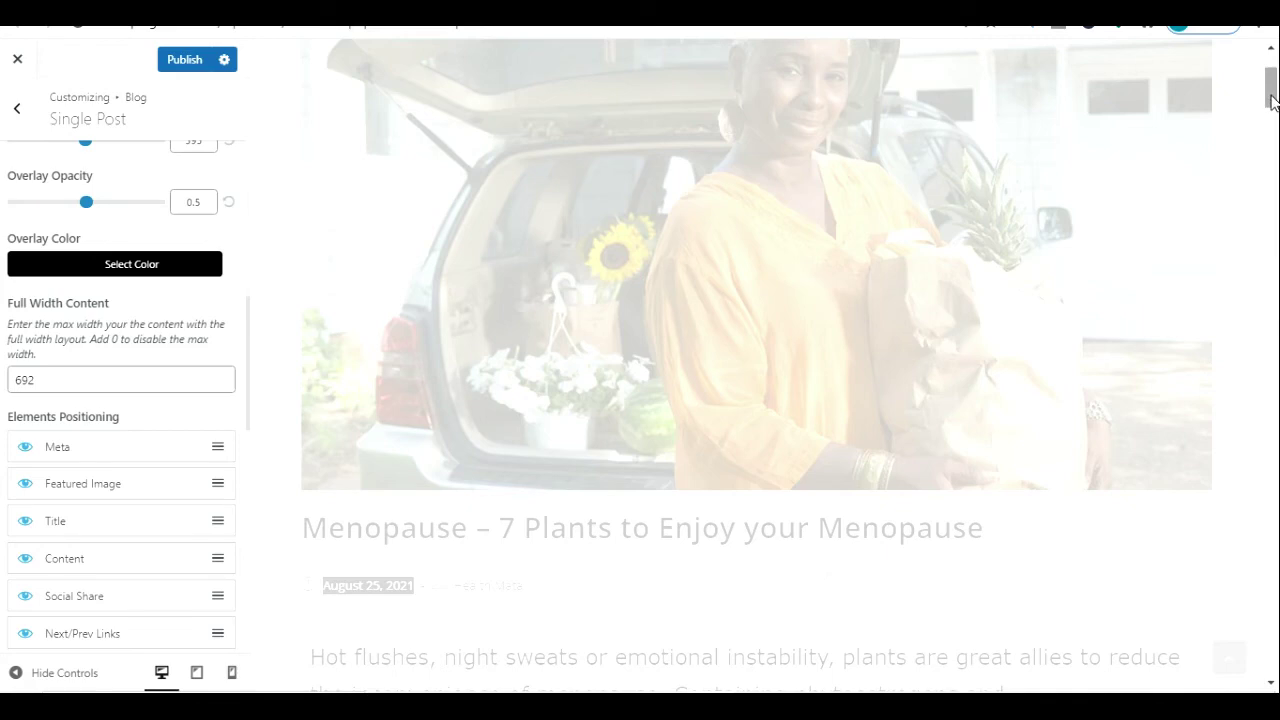
- Move Meta back below Featured Image so Title comes first, then Featured Image, Meta, Content
{"action": "scroll", "coordinate": [1272, 95], "scroll_direction": "up", "scroll_amount": 1}
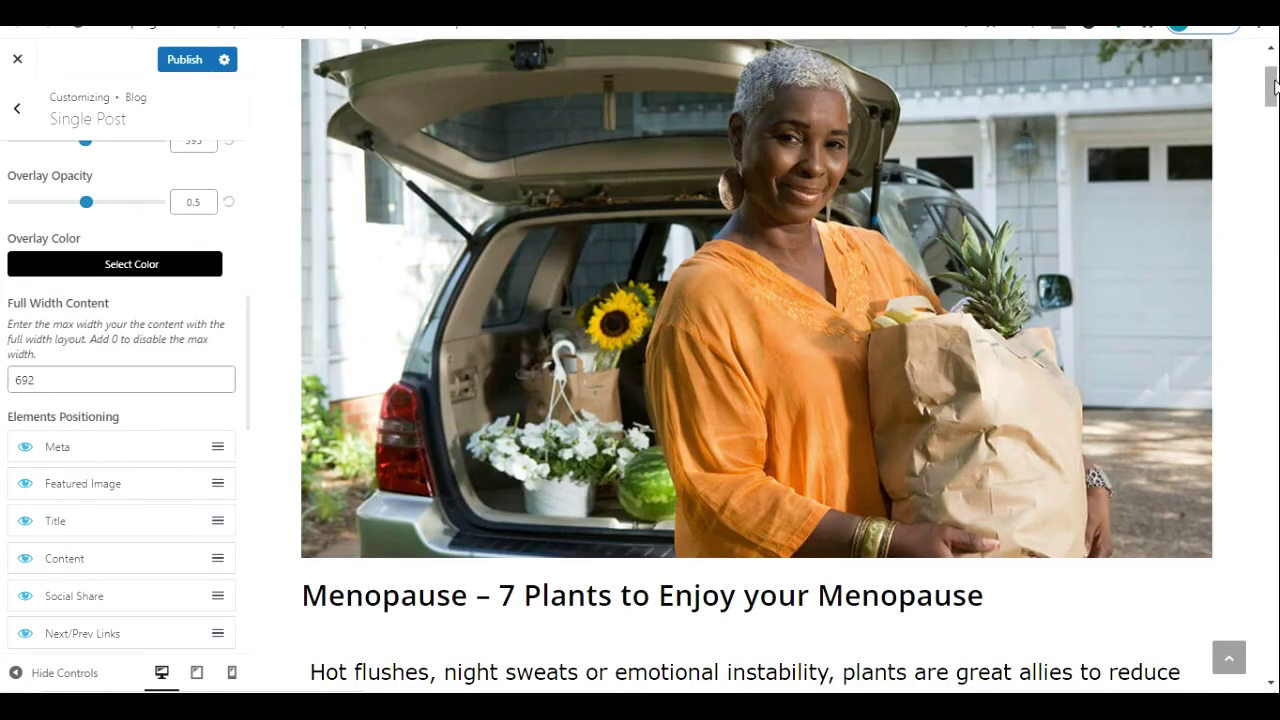
{"action": "scroll", "coordinate": [1272, 85], "scroll_direction": "up", "scroll_amount": 1}
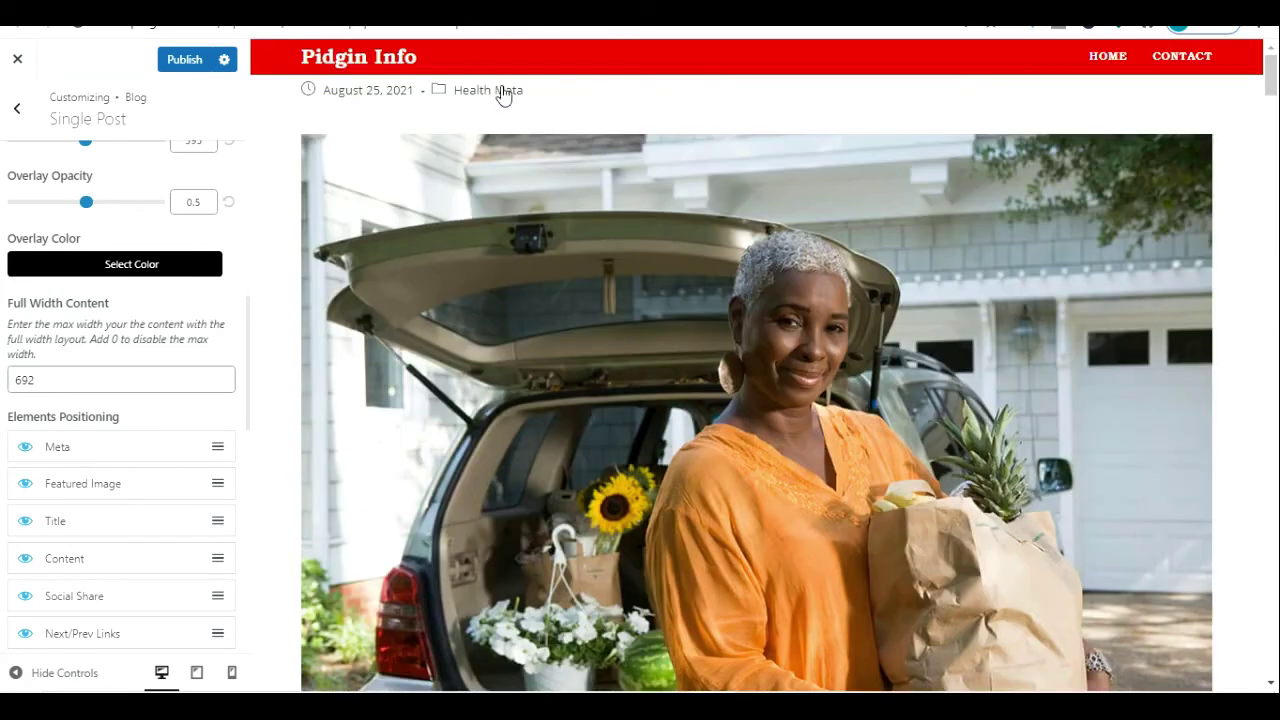
{"action": "left_click_drag", "start_coordinate": [414, 91], "coordinate": [263, 94]}
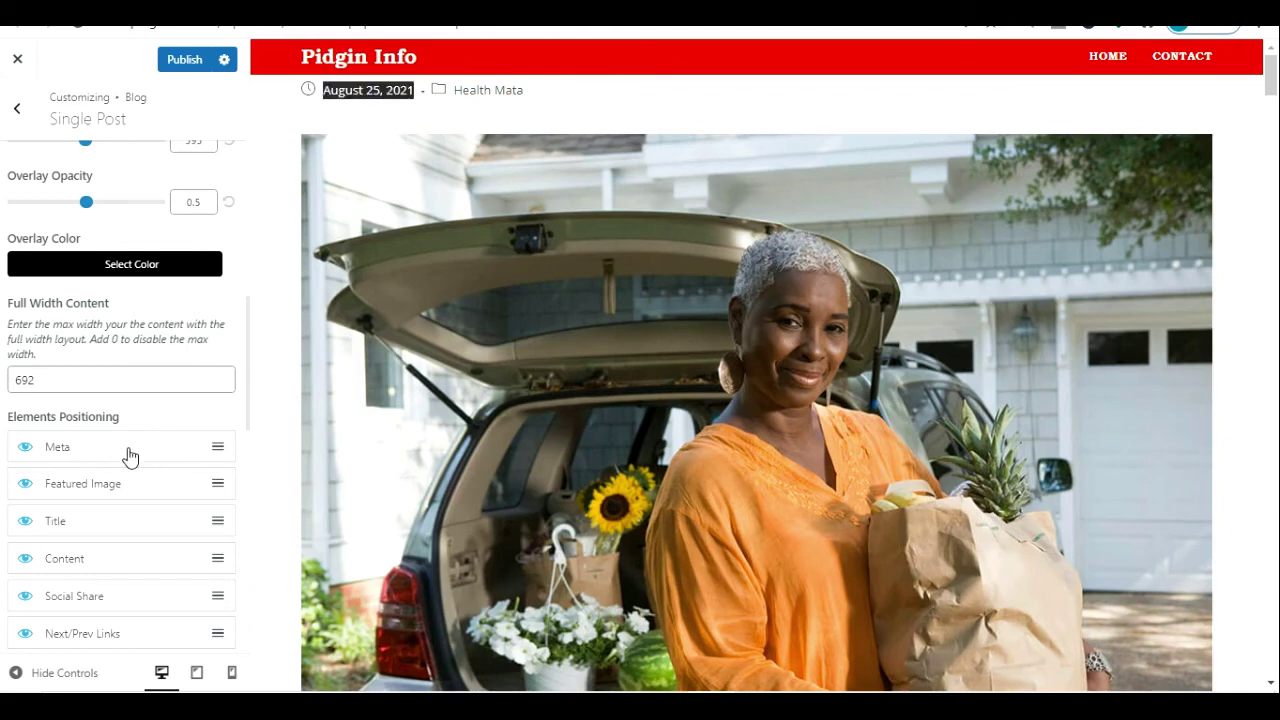
{"action": "mouse_move", "coordinate": [220, 457]}
{"action": "left_mouse_down"}
{"action": "mouse_move", "coordinate": [217, 526]}
{"action": "mouse_move", "coordinate": [216, 446]}
{"action": "left_mouse_up"}
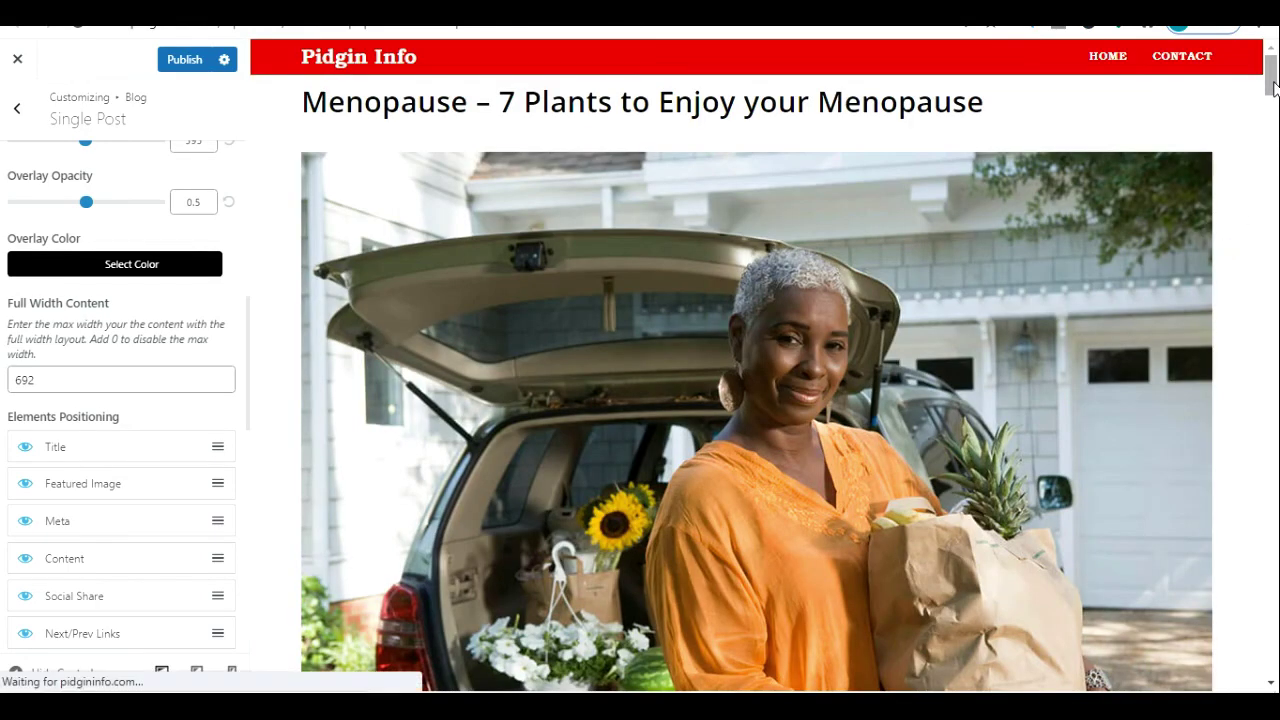
- Publish the restored single post element order
{"action": "mouse_move", "coordinate": [1273, 88]}
{"action": "left_mouse_down"}
{"action": "mouse_move", "coordinate": [1273, 105]}
{"action": "mouse_move", "coordinate": [1273, 88]}
{"action": "left_mouse_up"}
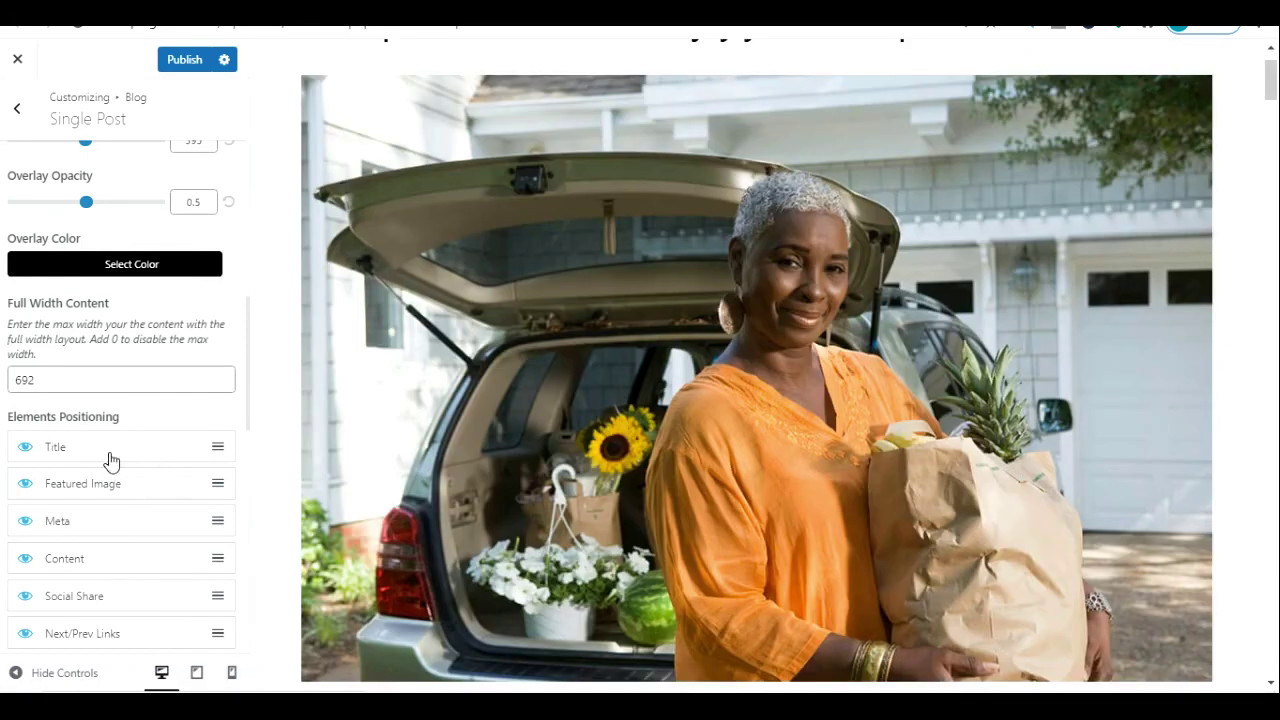
{"action": "left_click_drag", "start_coordinate": [1272, 85], "coordinate": [1272, 62]}
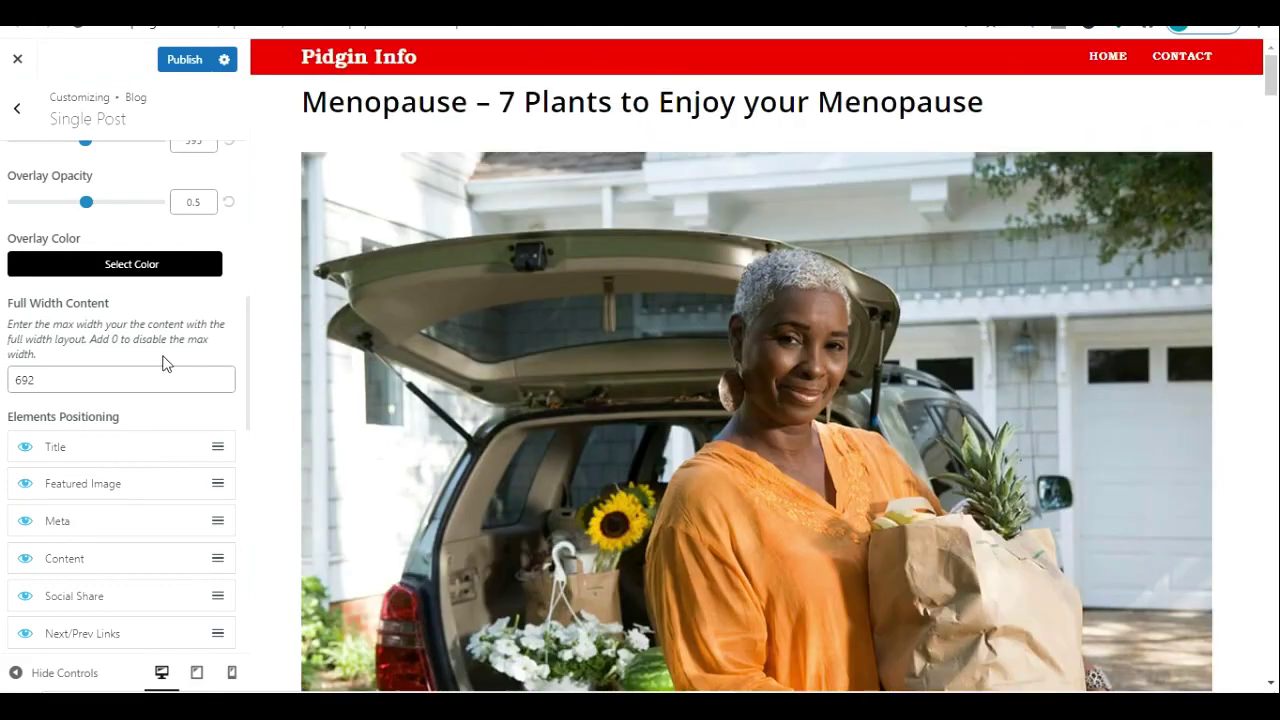
{"action": "left_click", "coordinate": [183, 63]}
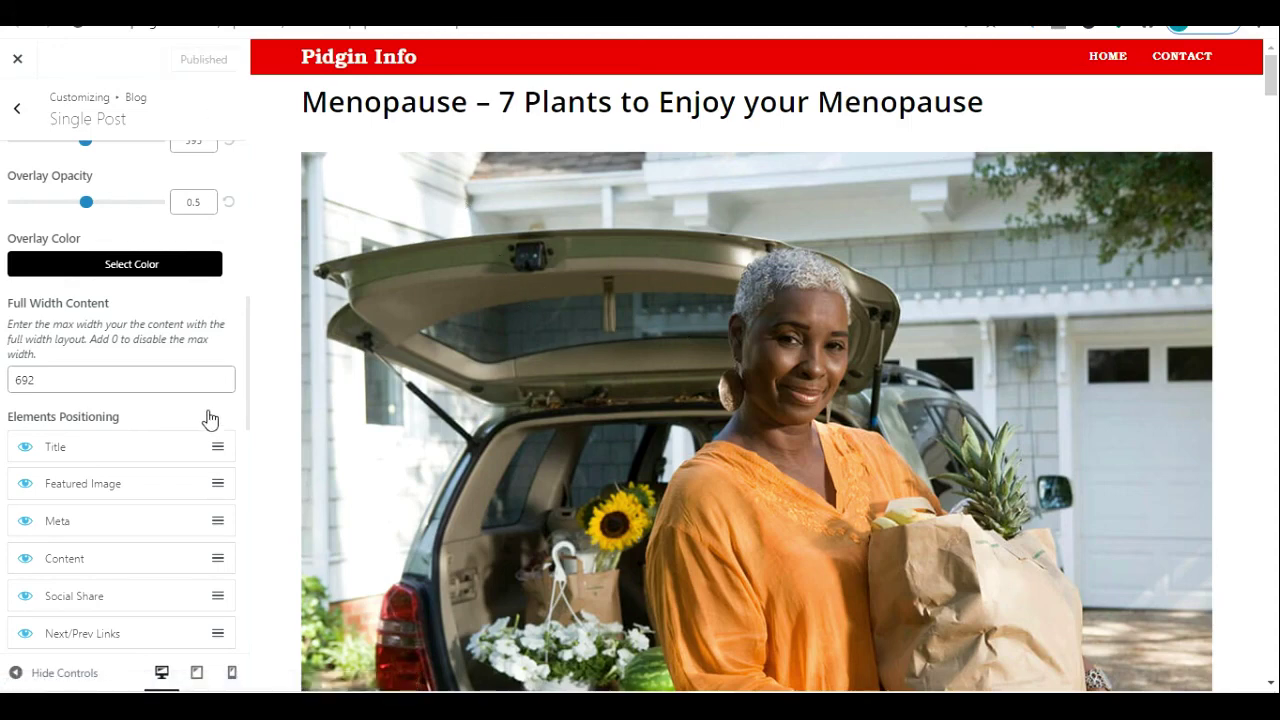
{"action": "scroll", "coordinate": [209, 419], "scroll_direction": "down", "scroll_amount": 5}
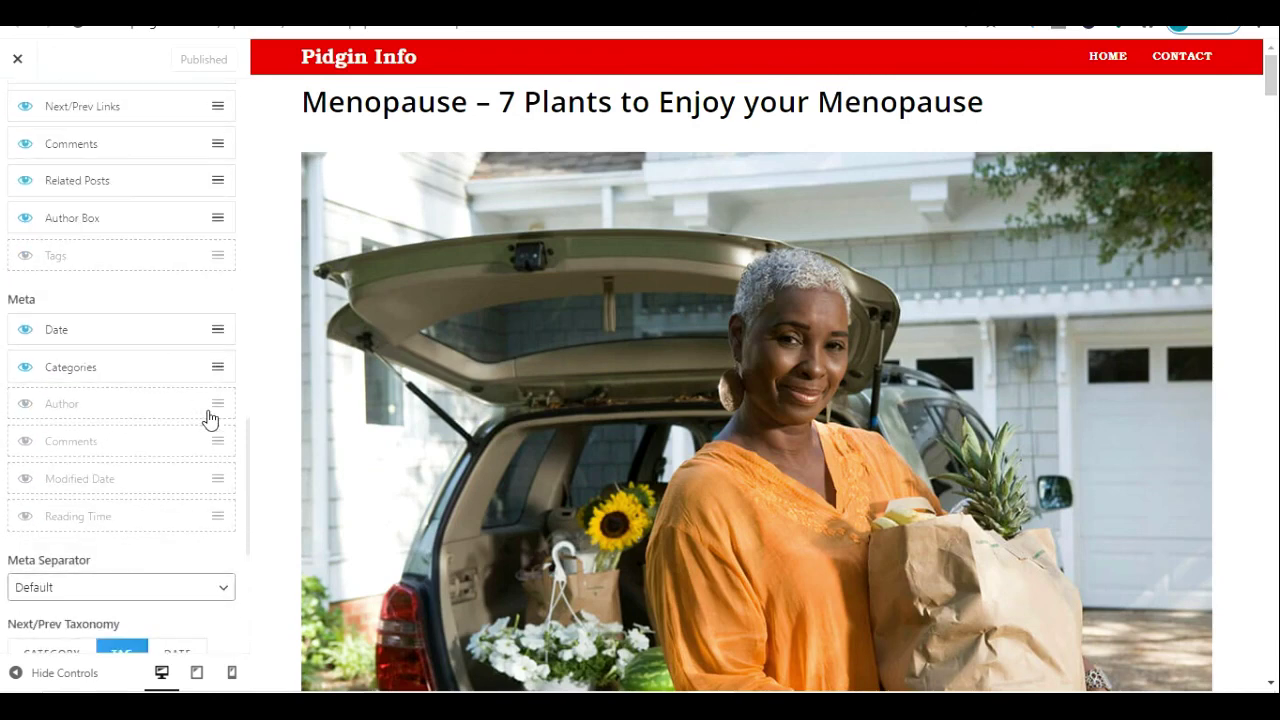